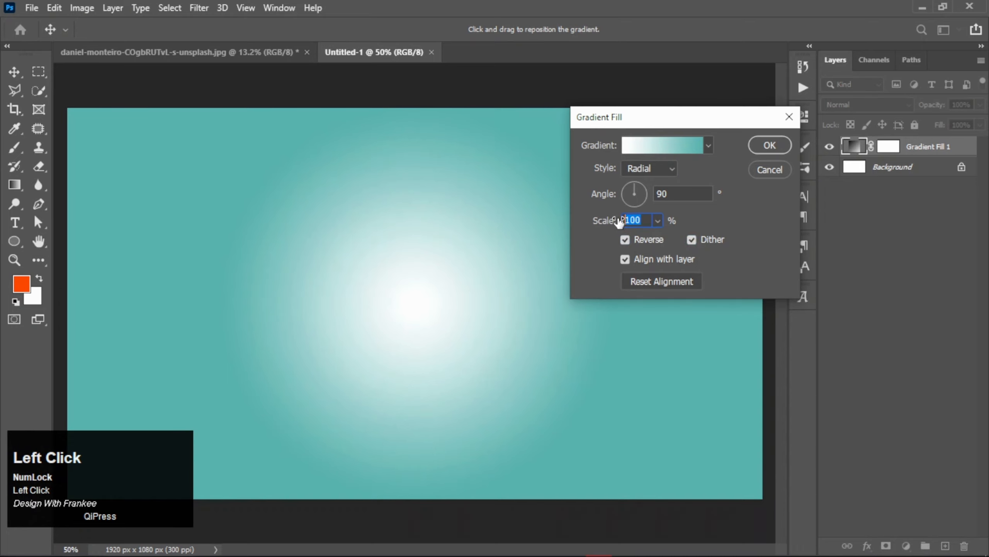
Step: Set the radial gradient fill's scale to 200% and apply it
{"action": "type", "text": "200"}
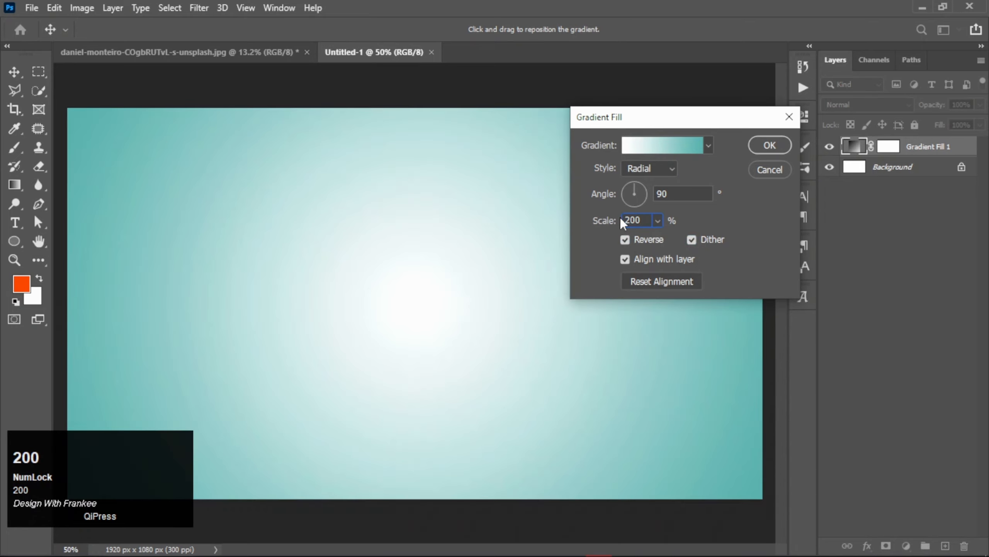
{"action": "left_click", "coordinate": [766, 148]}
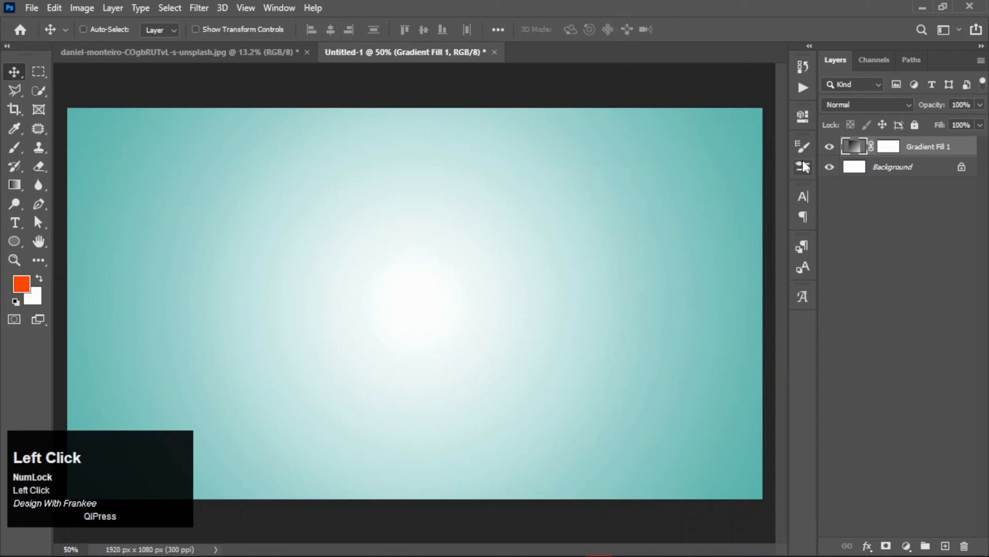
Step: Set the Type tool's text color to a darker teal based on a sample from the gradient's upper-left corner
{"action": "key", "text": "t"}
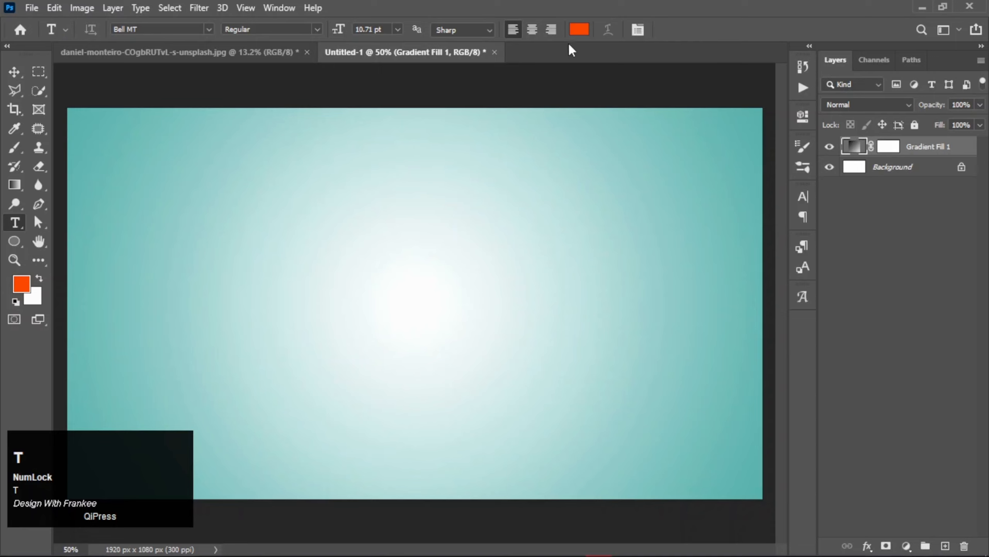
{"action": "left_click", "coordinate": [577, 30]}
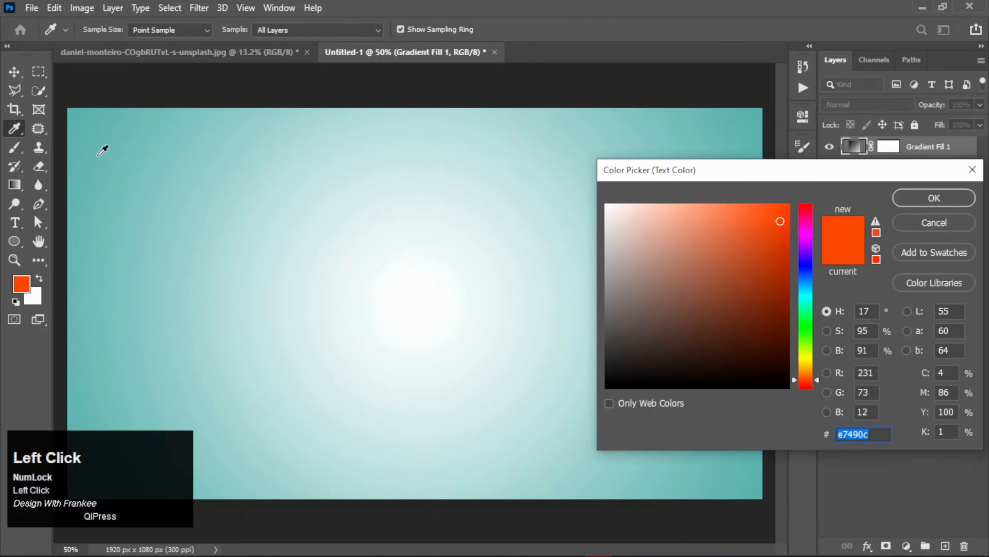
{"action": "left_click", "coordinate": [102, 150]}
{"action": "mouse_move", "coordinate": [742, 293]}
{"action": "left_mouse_down"}
{"action": "mouse_move", "coordinate": [733, 295]}
{"action": "mouse_move", "coordinate": [745, 302]}
{"action": "left_mouse_up"}
{"action": "left_click", "coordinate": [906, 201]}
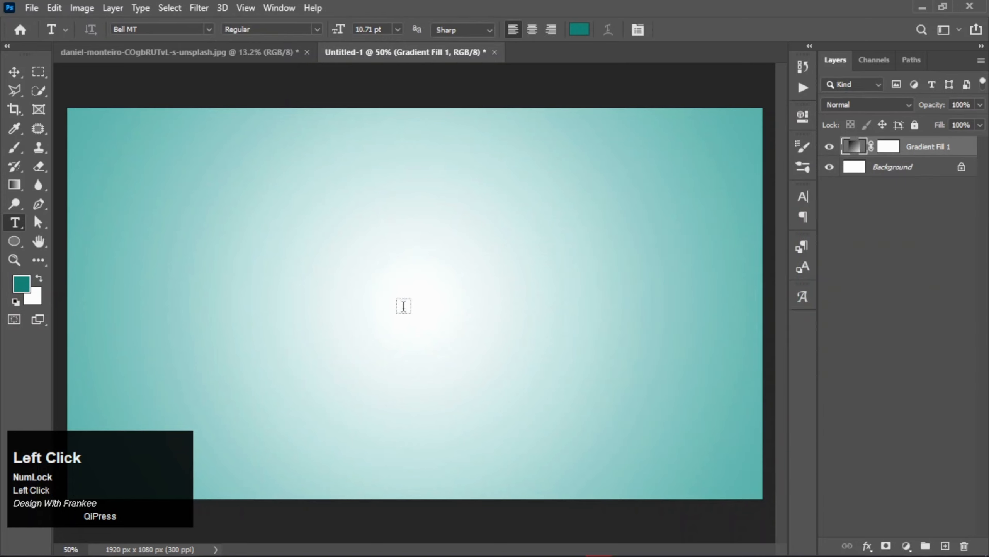
Step: Add the letter "C" in Bell MT at the canvas center and enlarge it to about 213 pt
{"action": "left_click", "coordinate": [404, 306]}
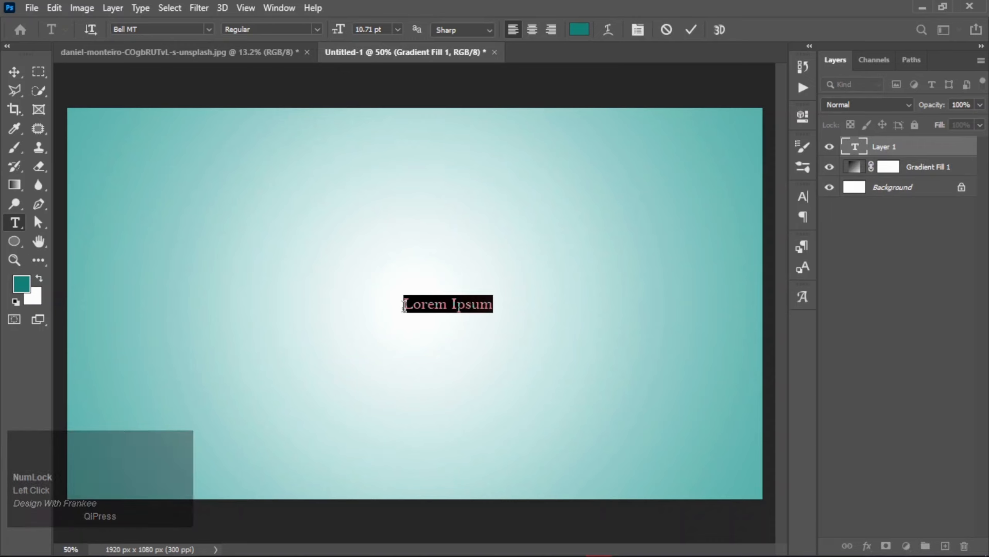
{"action": "type", "text": "C"}
{"action": "left_click", "coordinate": [625, 261]}
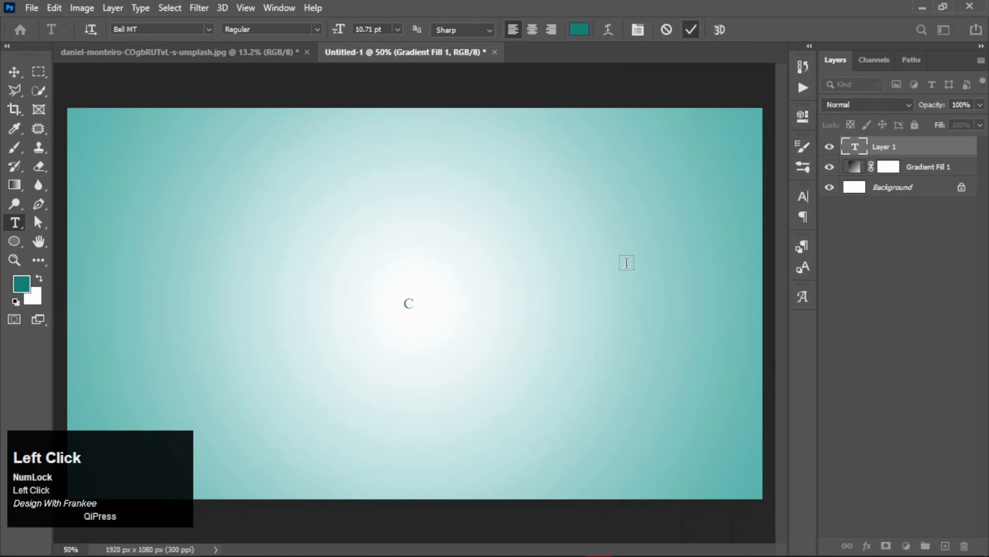
{"action": "key", "text": "ctrl+t"}
{"action": "left_click_drag", "start_coordinate": [415, 313], "coordinate": [636, 408]}
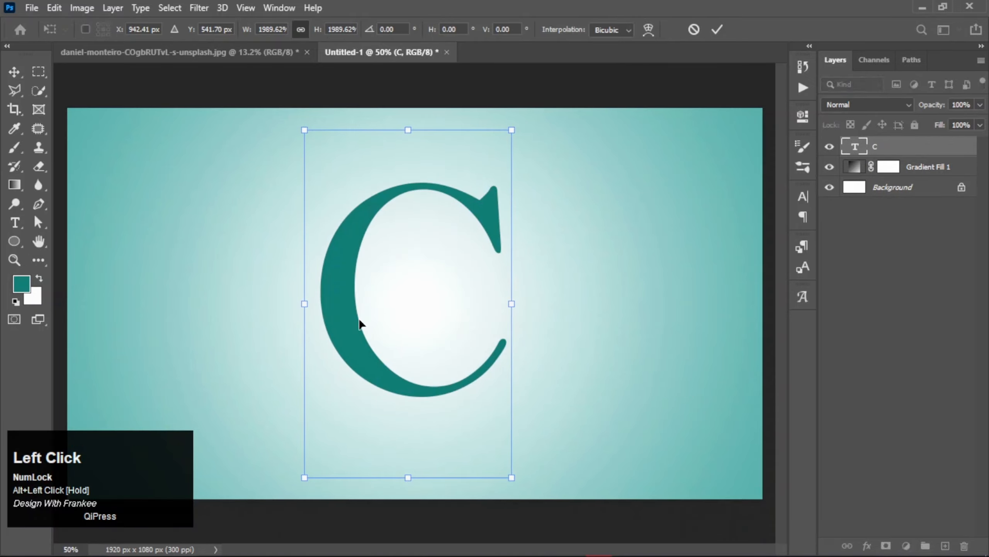
{"action": "left_click_drag", "start_coordinate": [344, 309], "coordinate": [350, 309]}
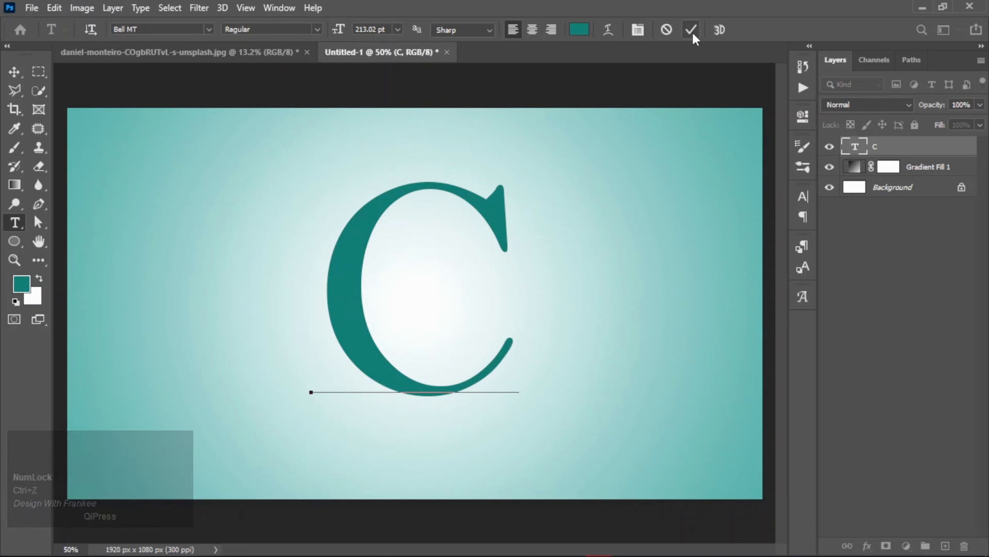
{"action": "left_click", "coordinate": [692, 31]}
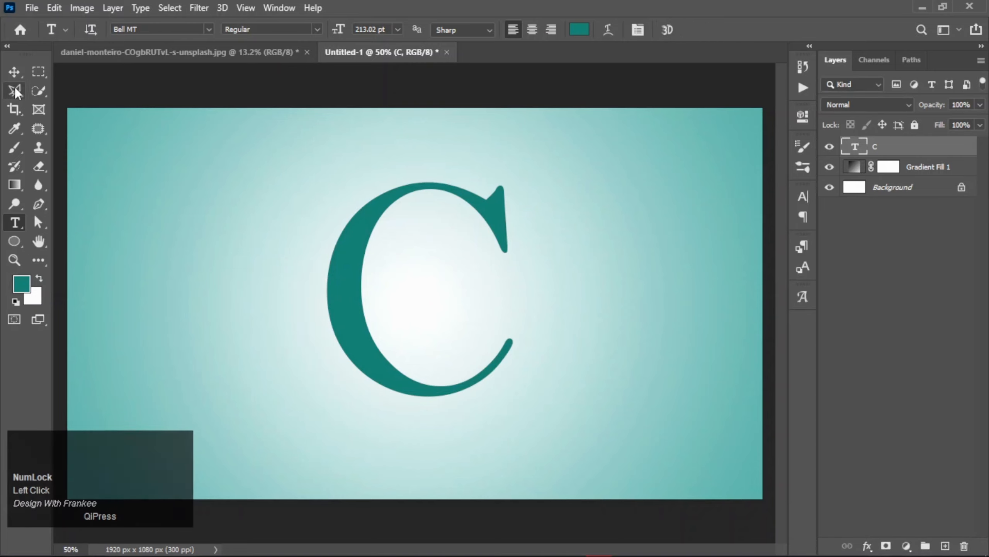
Step: In the portrait photo document, duplicate the Background layer and hide the original
{"action": "key", "text": "v"}
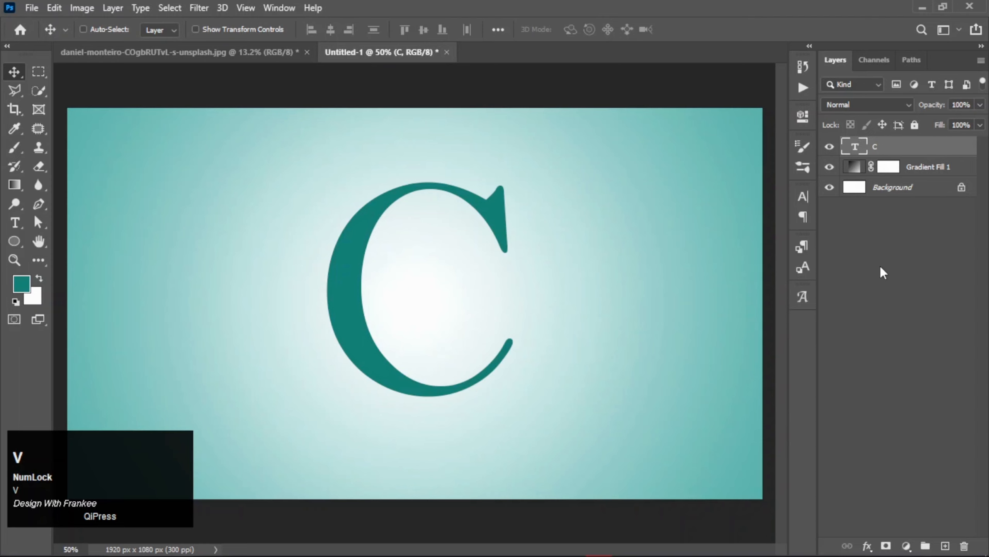
{"action": "left_click", "coordinate": [881, 268]}
{"action": "left_click", "coordinate": [248, 57]}
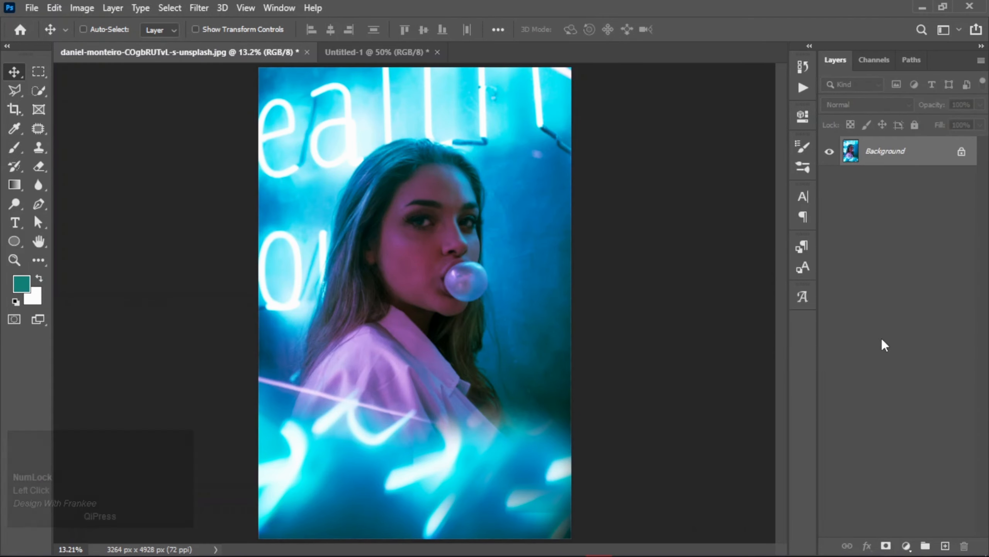
{"action": "key", "text": "ctrl+j"}
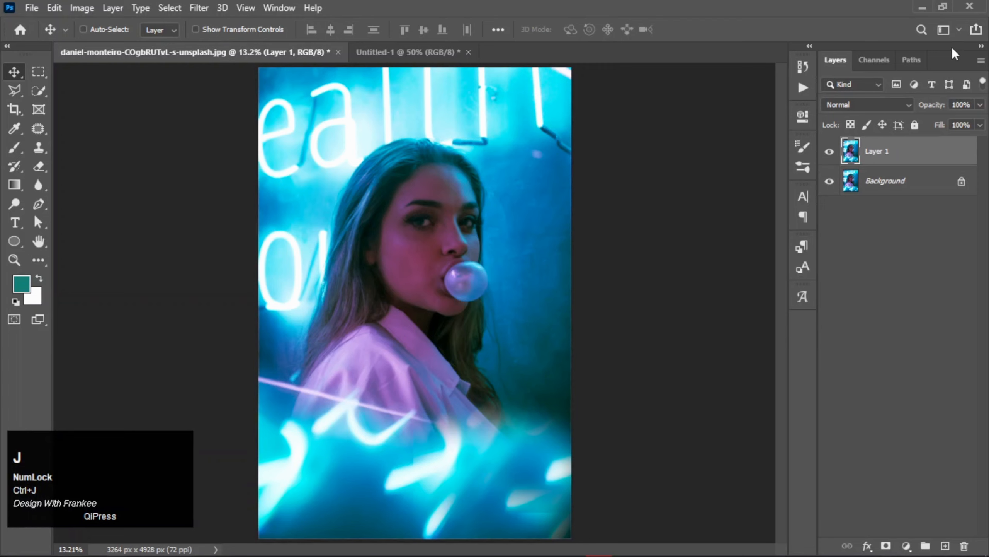
{"action": "left_click", "coordinate": [831, 181]}
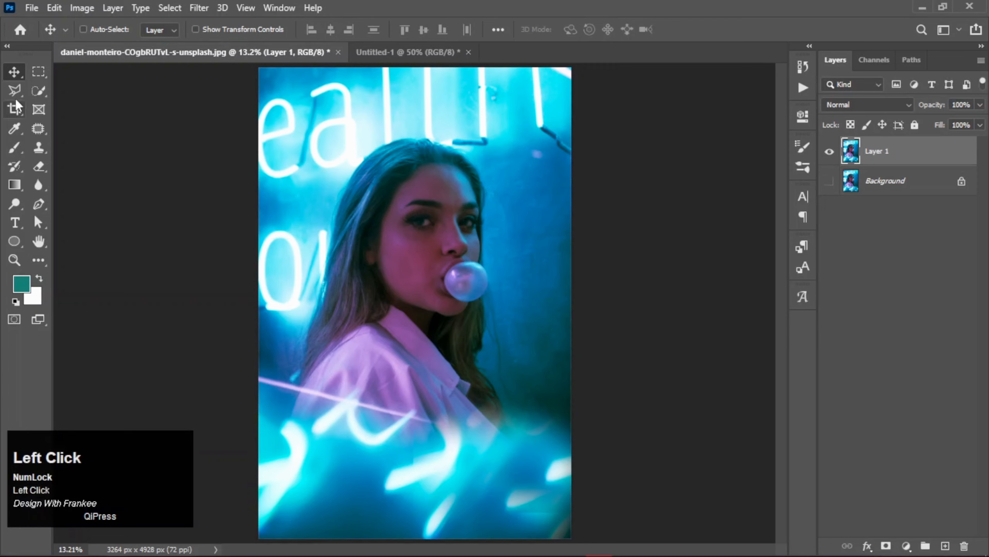
Step: Select the woman with Select Subject and subtract the stray areas beside her hair and along the neon line beside her shoulder
{"action": "left_click", "coordinate": [38, 91]}
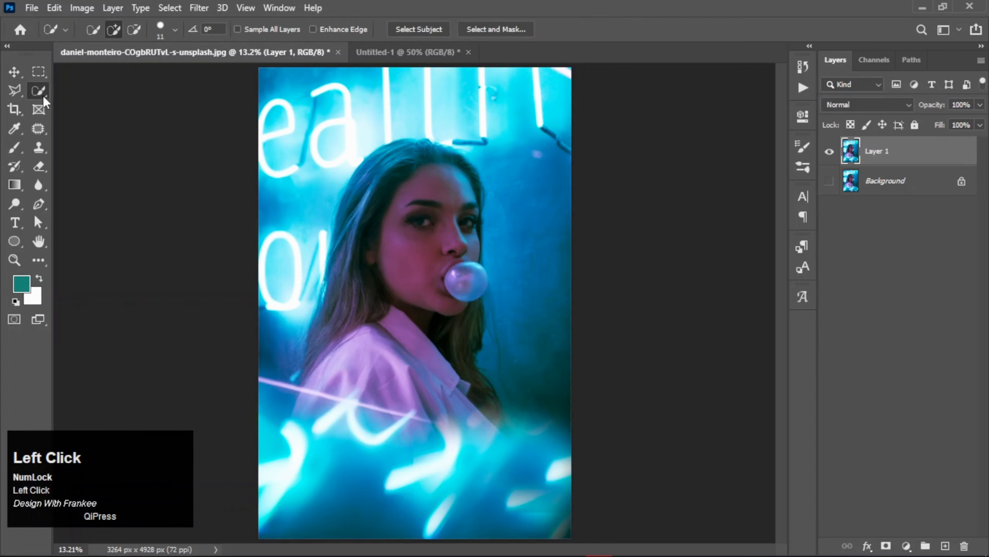
{"action": "left_click", "coordinate": [440, 31]}
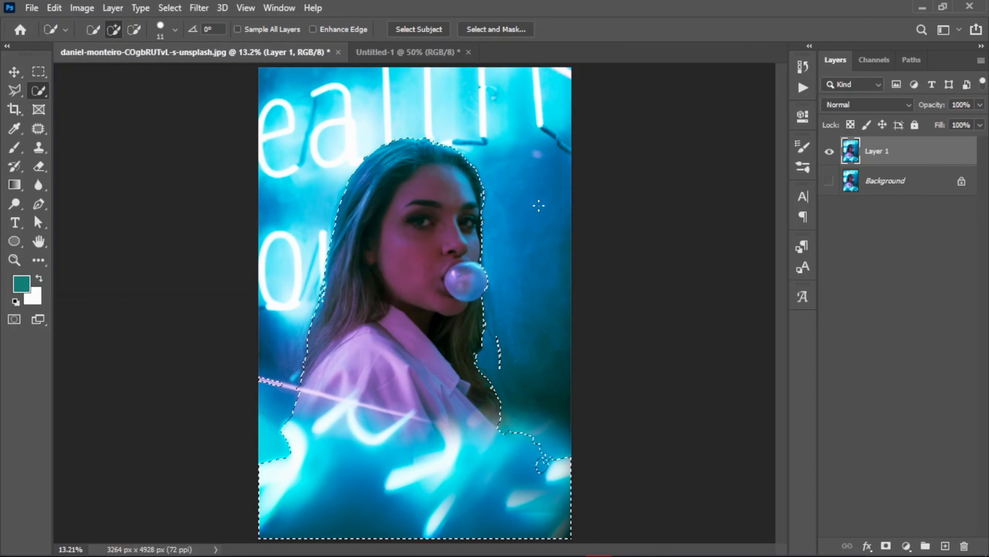
{"action": "left_click", "coordinate": [500, 354], "text": "alt"}
{"action": "left_click_drag", "start_coordinate": [499, 355], "coordinate": [498, 365]}
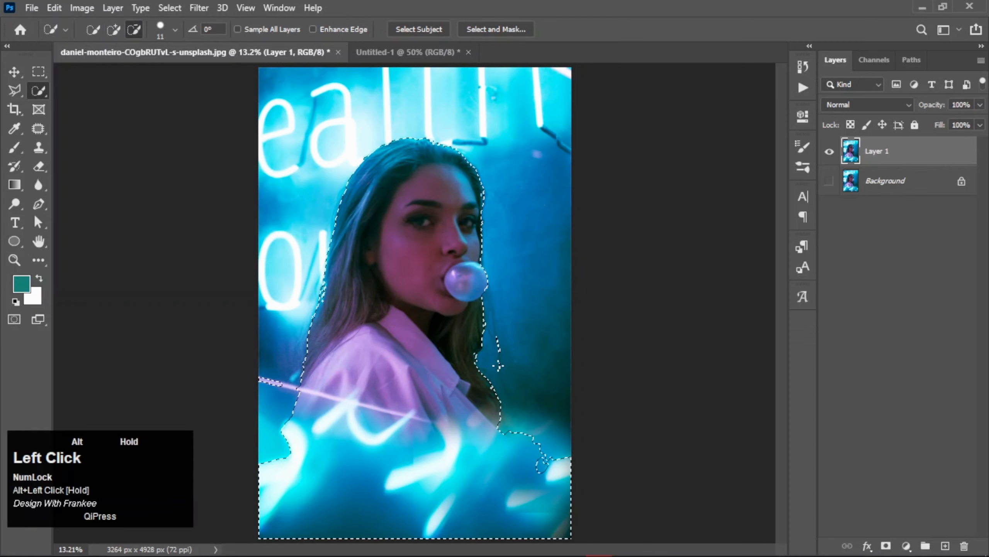
{"action": "left_click", "coordinate": [495, 351], "text": "alt"}
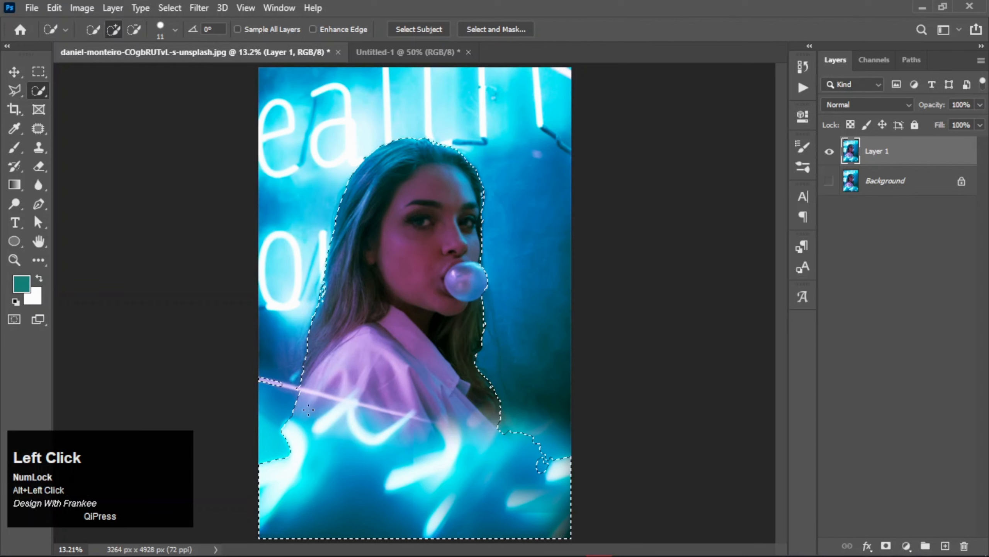
{"action": "left_click", "coordinate": [286, 381], "text": "alt"}
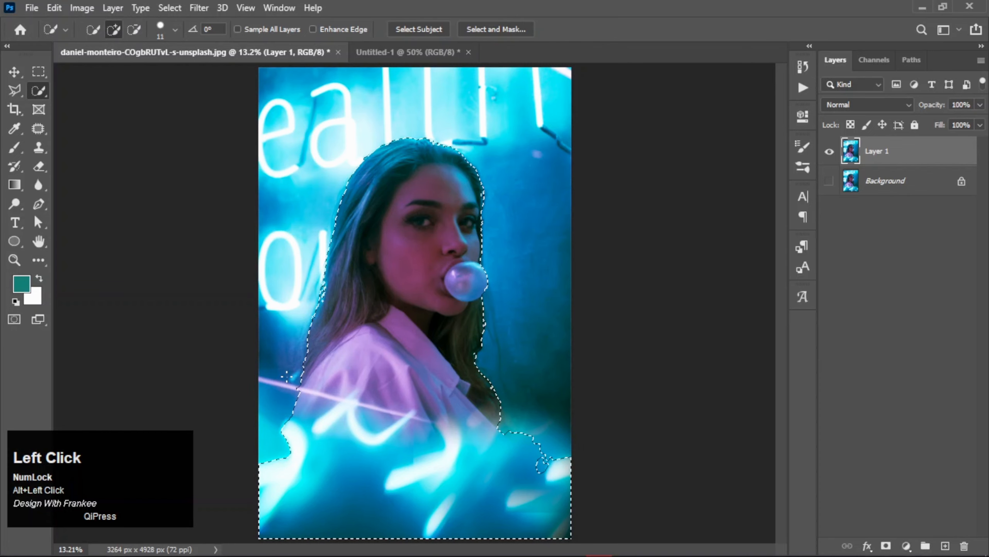
Step: Subtract the blurred neon area below the woman's torso from the selection with the Polygonal Lasso, leaving a V-shaped lower edge
{"action": "right_click", "coordinate": [15, 90]}
{"action": "left_click", "coordinate": [78, 102]}
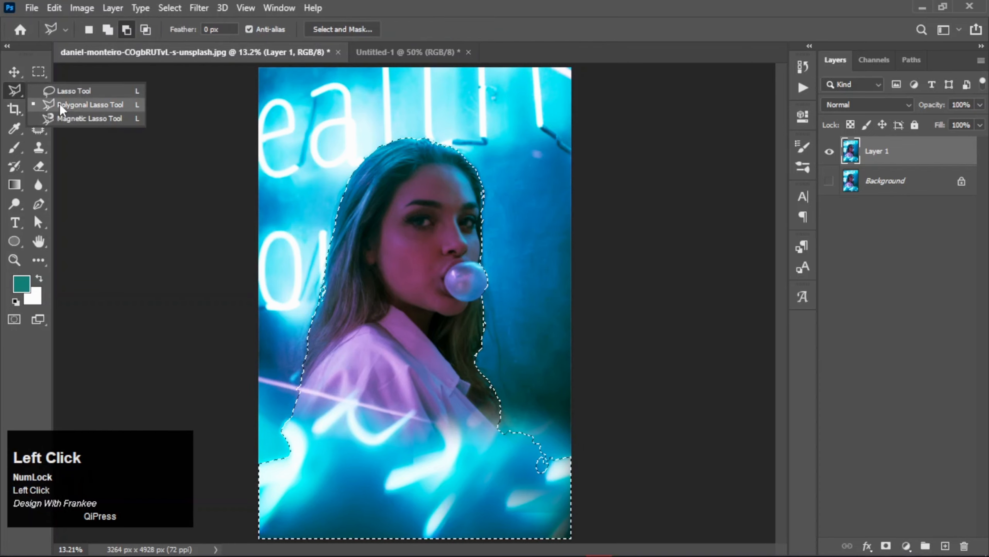
{"action": "scroll", "coordinate": [218, 203], "scroll_direction": "down", "scroll_amount": 2}
{"action": "left_click", "coordinate": [270, 367]}
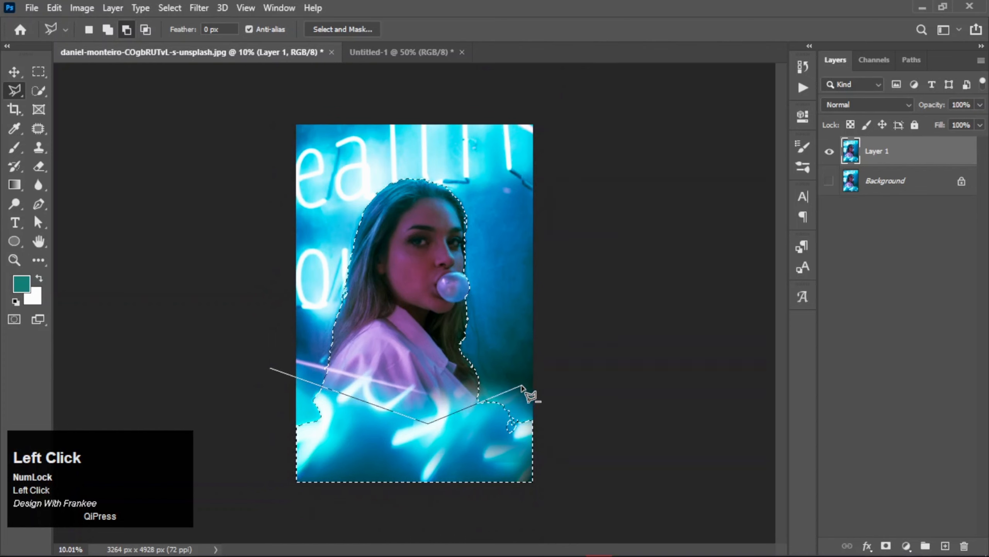
{"action": "left_click", "coordinate": [576, 406]}
{"action": "left_click", "coordinate": [588, 506]}
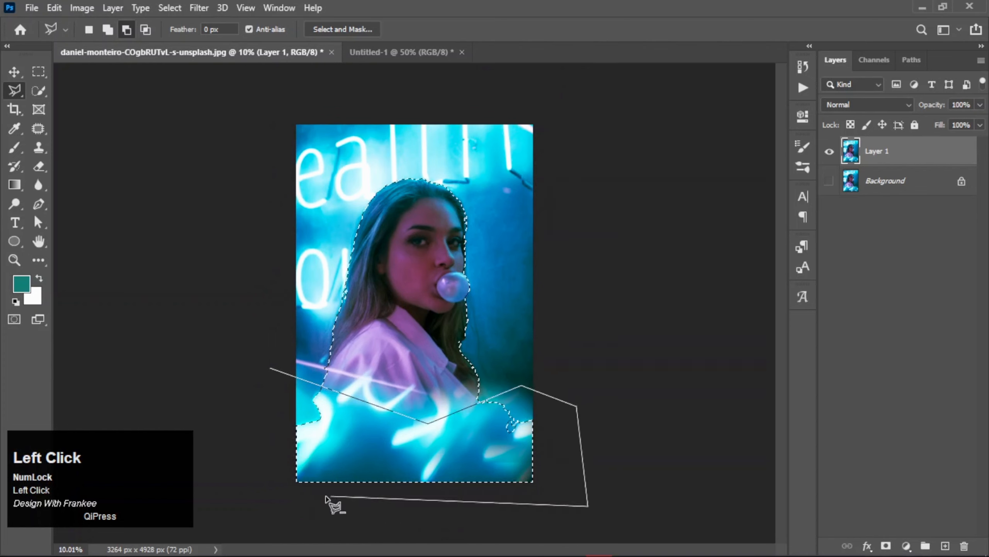
{"action": "double_click", "coordinate": [265, 501]}
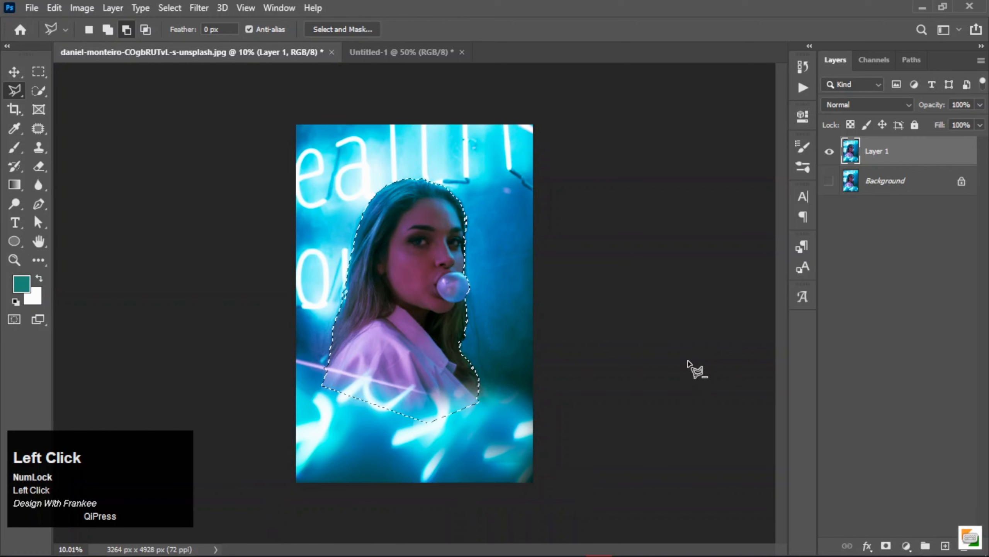
{"action": "key", "text": "ctrl+0"}
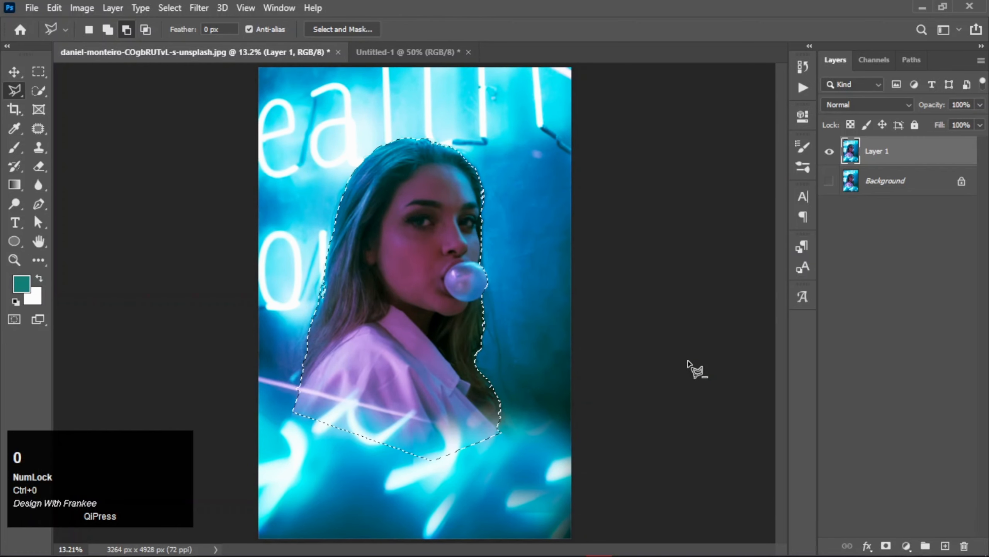
Step: Mask the duplicated photo layer with the selection and toggle its visibility to check the cutout
{"action": "left_click", "coordinate": [886, 546]}
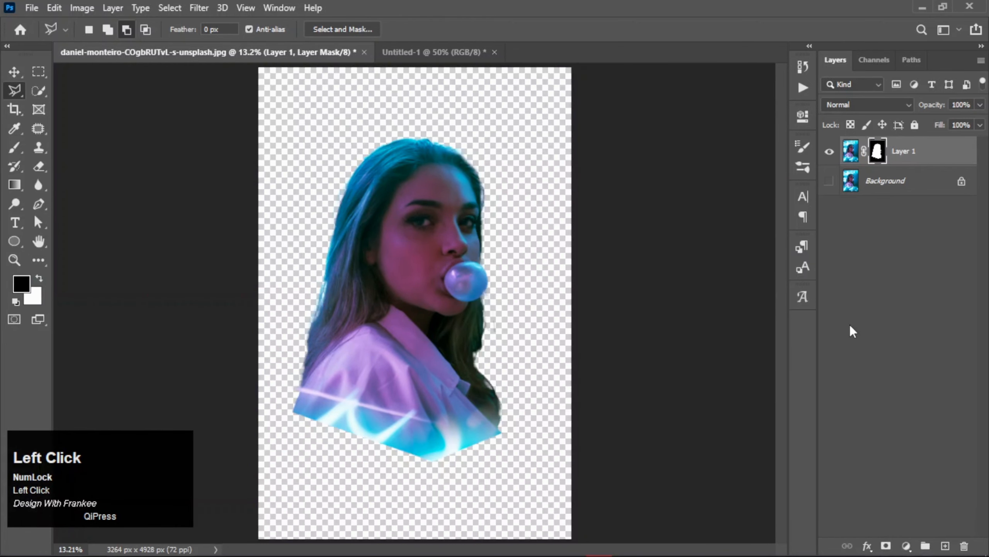
{"action": "left_click", "coordinate": [830, 152]}
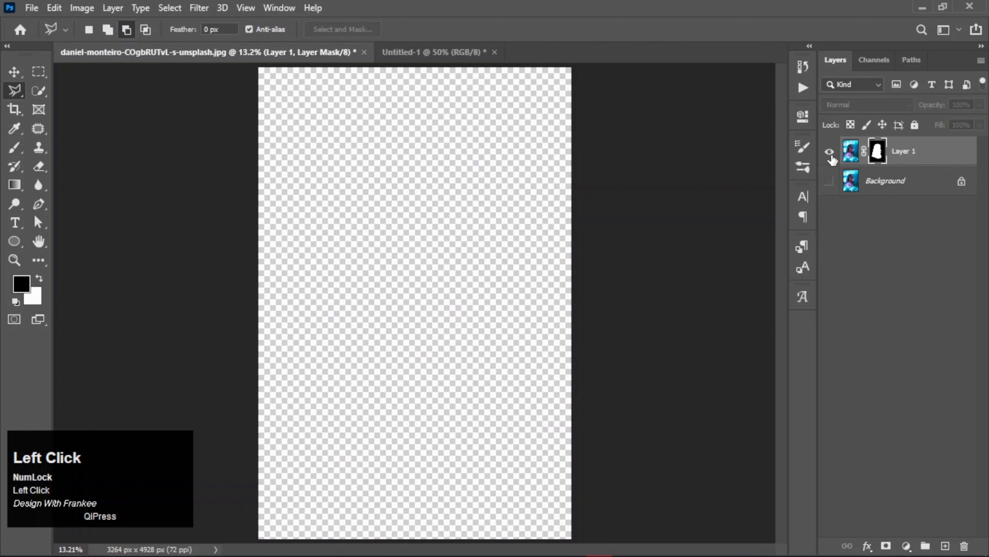
{"action": "left_click", "coordinate": [830, 151]}
Step: Bring the masked portrait layer into the Untitled-1 document and scale it down to fit over the letter C
{"action": "left_click_drag", "start_coordinate": [917, 153], "coordinate": [486, 316]}
{"action": "scroll", "coordinate": [483, 314], "scroll_direction": "down", "scroll_amount": 2}
{"action": "scroll", "coordinate": [482, 310], "scroll_direction": "down", "scroll_amount": 5}
{"action": "left_click_drag", "start_coordinate": [518, 449], "coordinate": [449, 346]}
{"action": "key", "text": "Return"}
{"action": "key", "text": "ctrl+0"}
{"action": "left_click_drag", "start_coordinate": [408, 296], "coordinate": [380, 324]}
Step: Convert the portrait layer to a smart object and toggle its visibility to compare it with the letter
{"action": "right_click", "coordinate": [936, 153]}
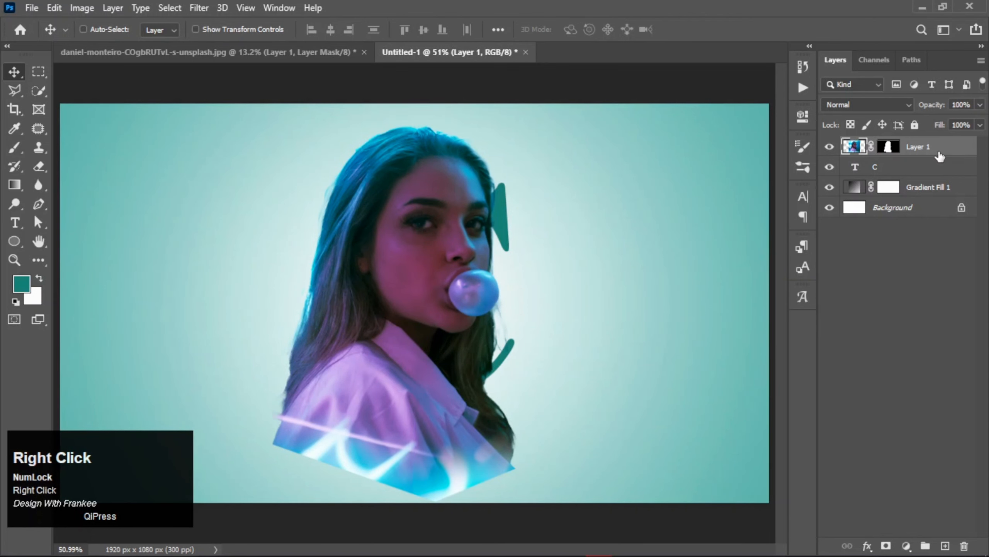
{"action": "left_click", "coordinate": [842, 206]}
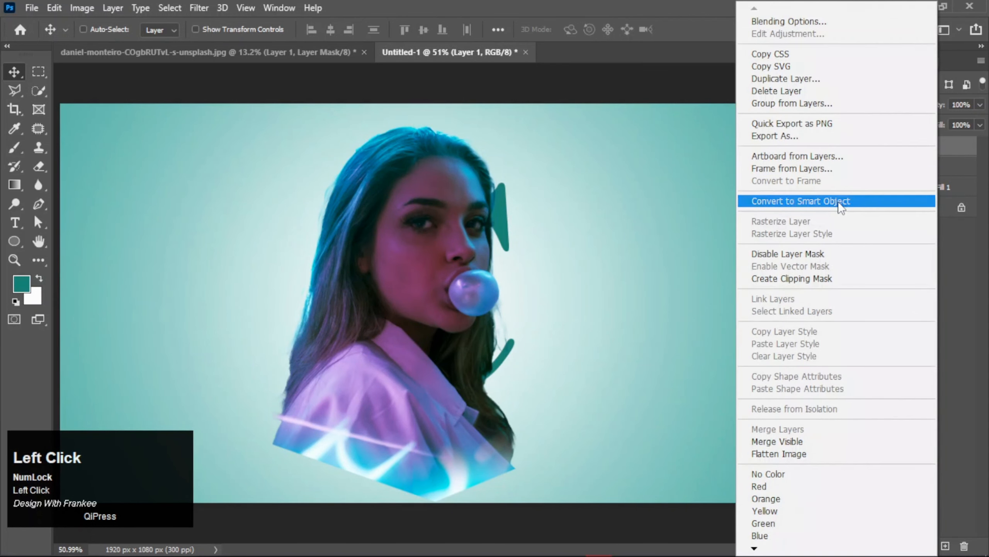
{"action": "left_click", "coordinate": [830, 147]}
{"action": "left_click", "coordinate": [830, 146]}
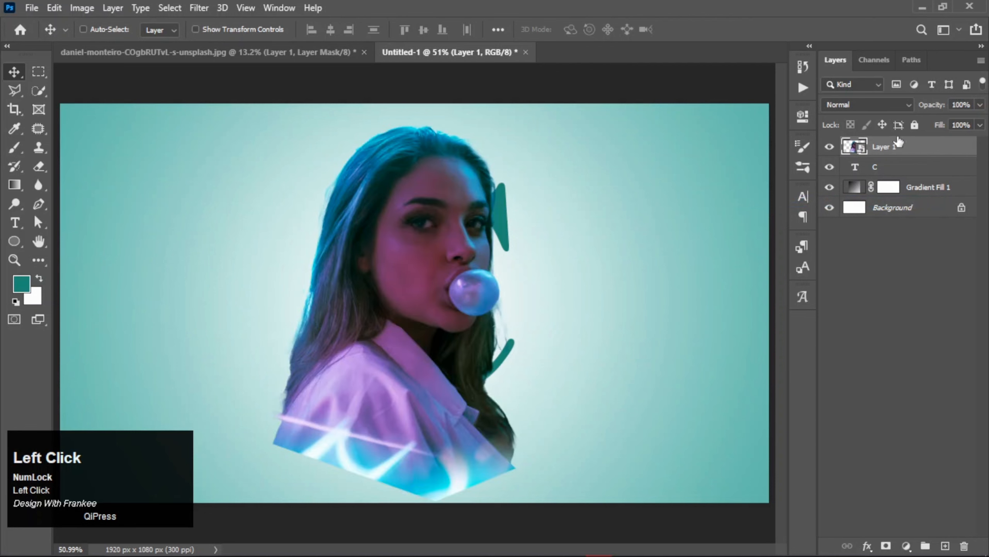
Step: Lower the portrait layer's opacity to 63%, then scale it to about 71% and position it over the left side of the C
{"action": "left_click_drag", "start_coordinate": [972, 123], "coordinate": [954, 124]}
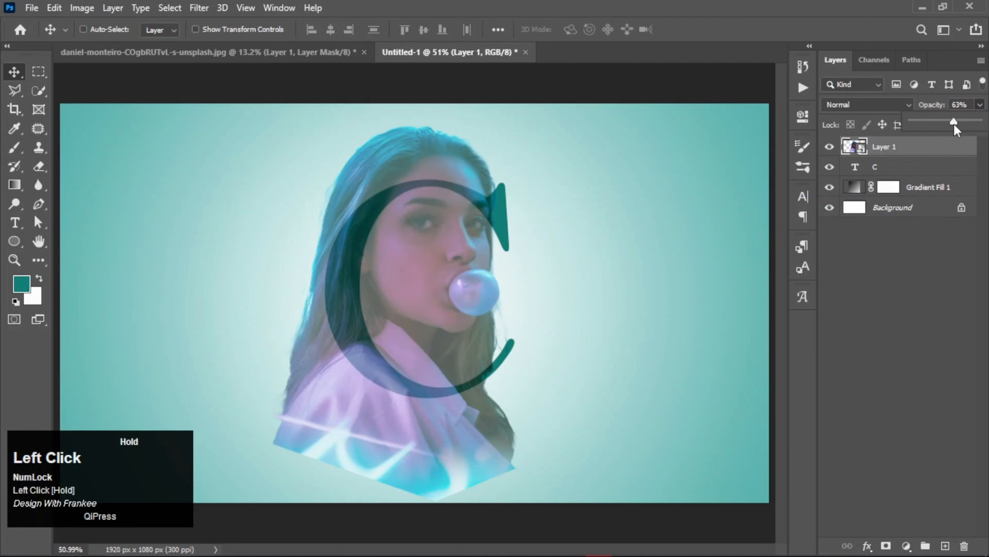
{"action": "key", "text": "ctrl+t"}
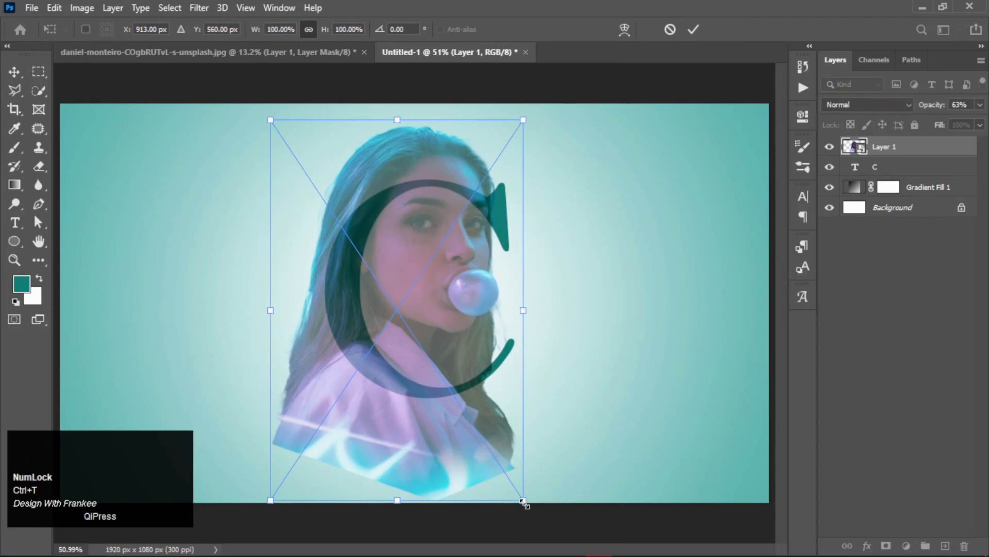
{"action": "left_click_drag", "start_coordinate": [523, 500], "coordinate": [494, 458]}
{"action": "mouse_move", "coordinate": [431, 317]}
{"action": "left_mouse_down"}
{"action": "mouse_move", "coordinate": [421, 316]}
{"action": "mouse_move", "coordinate": [435, 317]}
{"action": "left_mouse_up"}
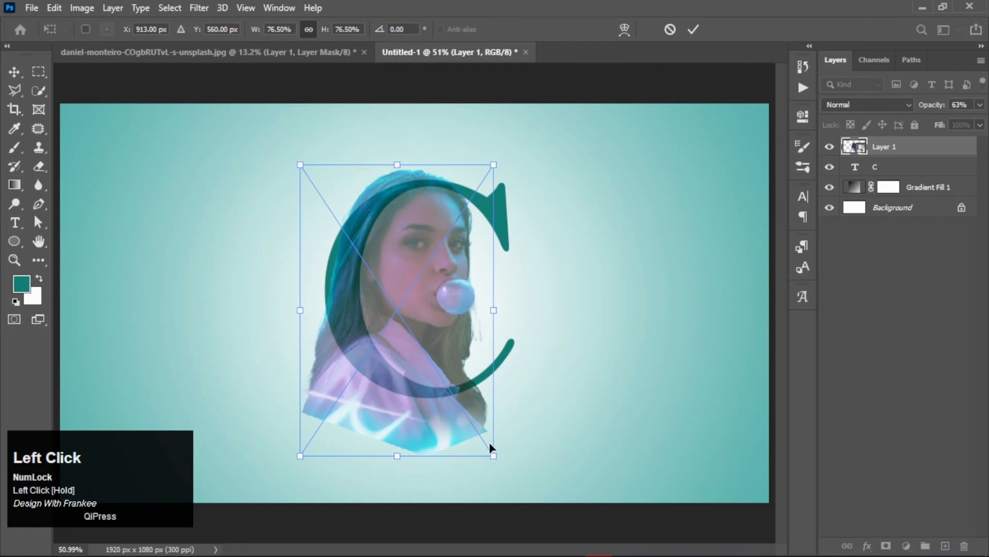
{"action": "left_click_drag", "start_coordinate": [494, 455], "coordinate": [487, 445]}
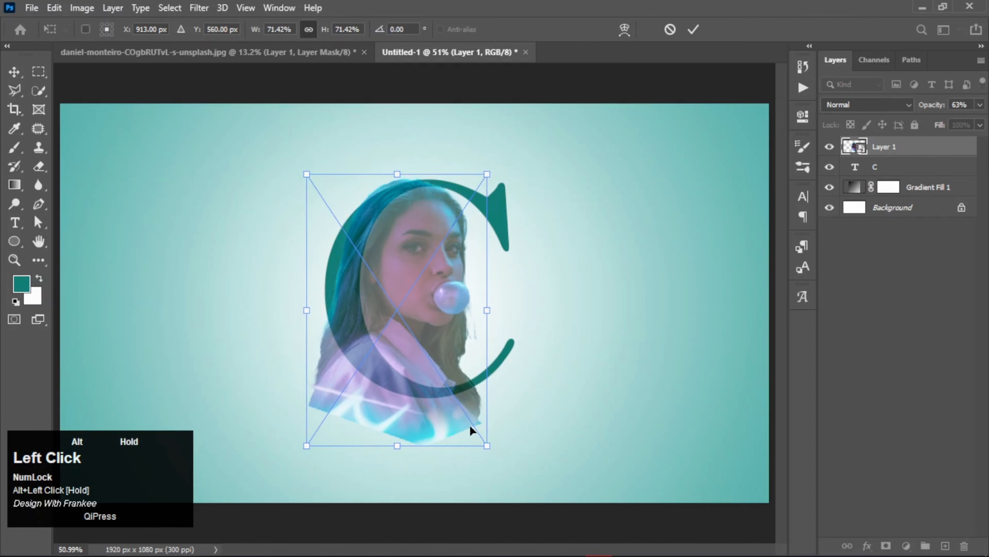
{"action": "left_click_drag", "start_coordinate": [416, 325], "coordinate": [404, 328]}
{"action": "double_click", "coordinate": [401, 320]}
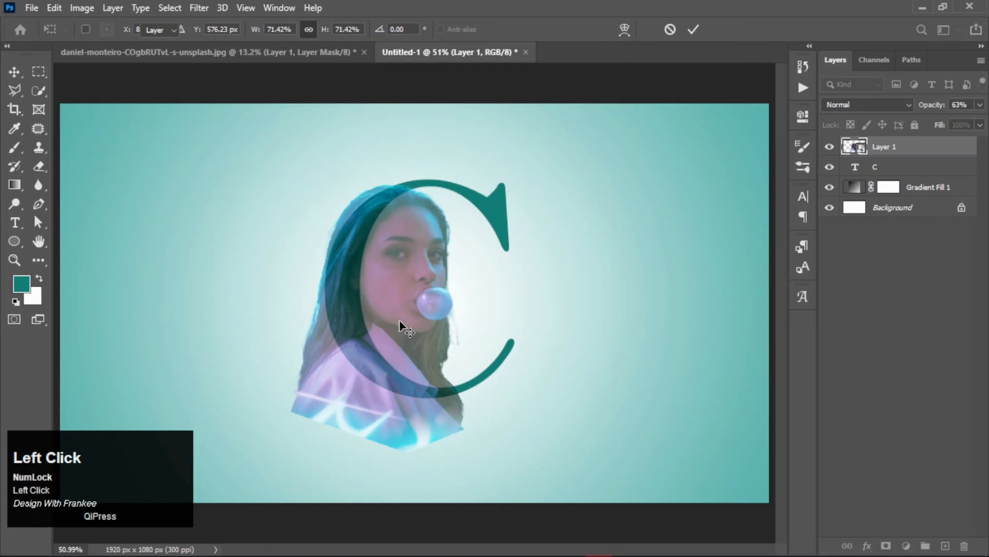
Step: Set the portrait layer's opacity to 100%
{"action": "left_click", "coordinate": [980, 105]}
{"action": "left_click_drag", "start_coordinate": [987, 126], "coordinate": [987, 125]}
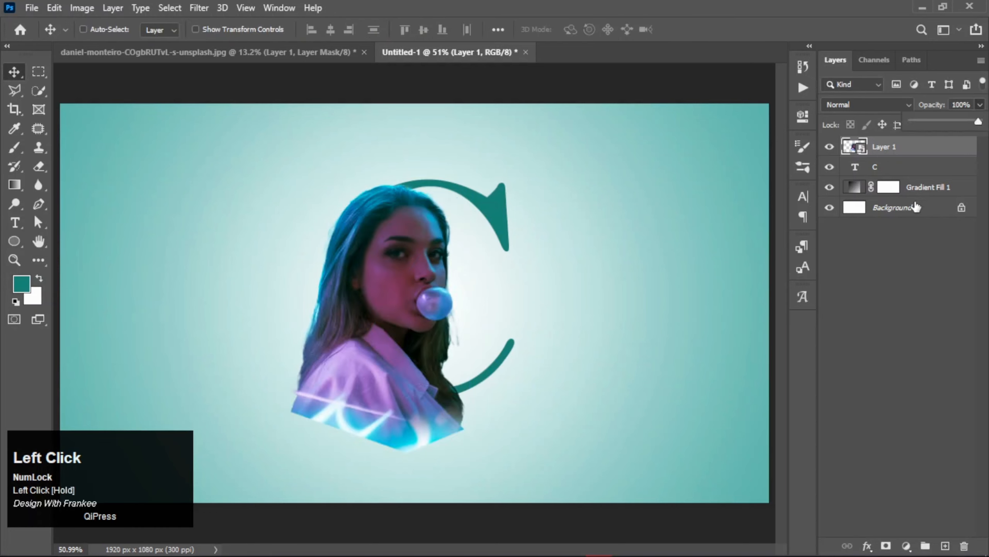
Step: Clip the portrait layer to the letter C and duplicate the clipped portrait layer
{"action": "right_click", "coordinate": [914, 152]}
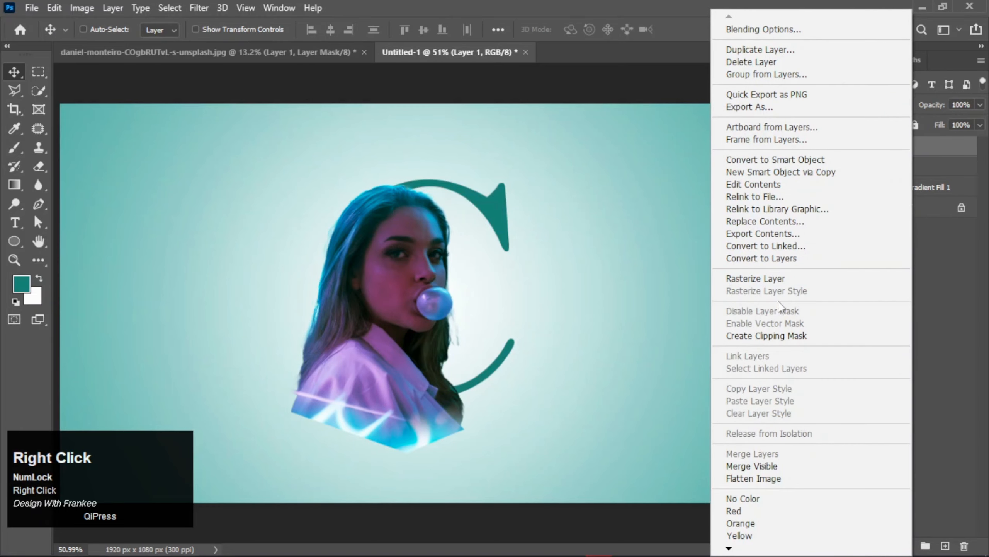
{"action": "left_click", "coordinate": [772, 335]}
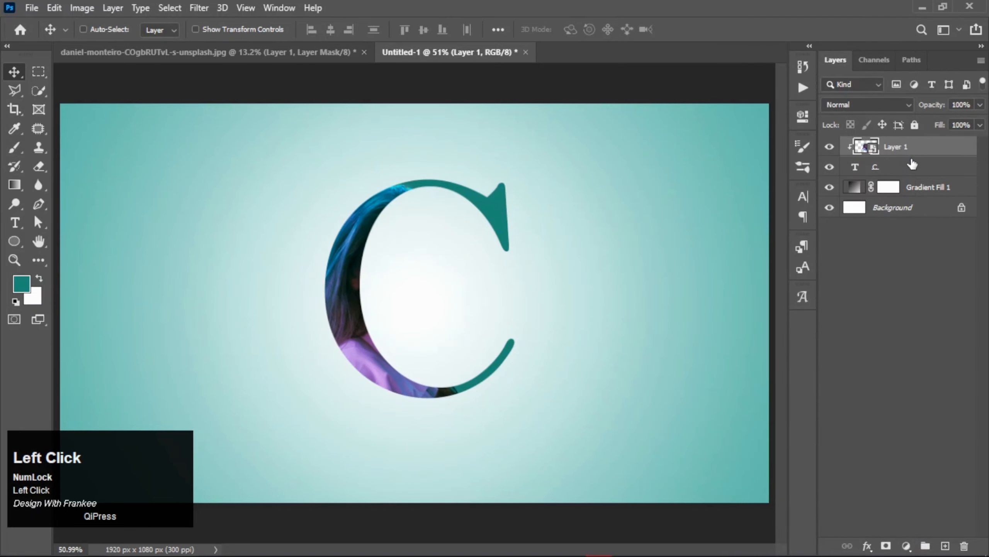
{"action": "left_click_drag", "start_coordinate": [918, 150], "coordinate": [947, 544]}
Step: Release the portrait copy from its clipping mask and add a white layer mask to it
{"action": "right_click", "coordinate": [950, 148]}
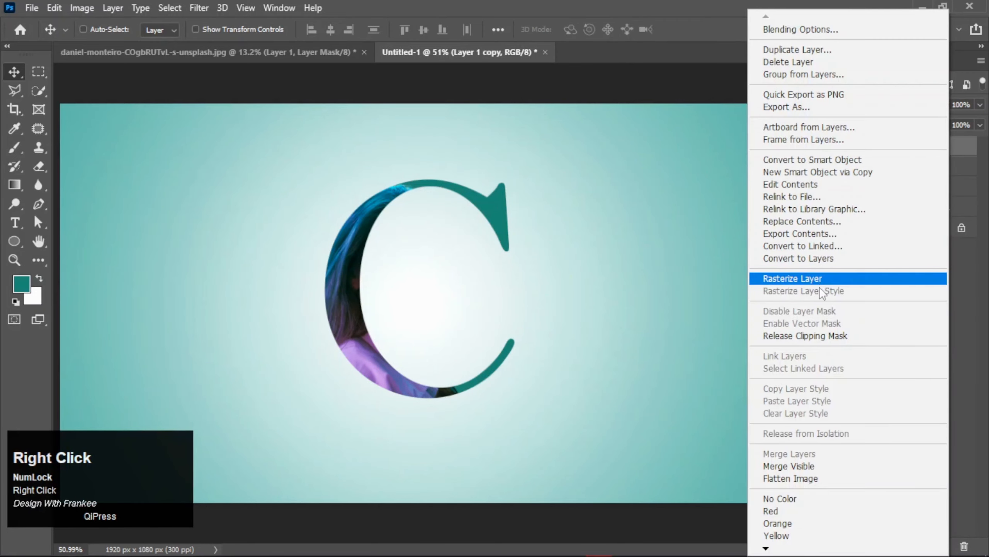
{"action": "left_click", "coordinate": [817, 335]}
{"action": "left_click", "coordinate": [829, 148]}
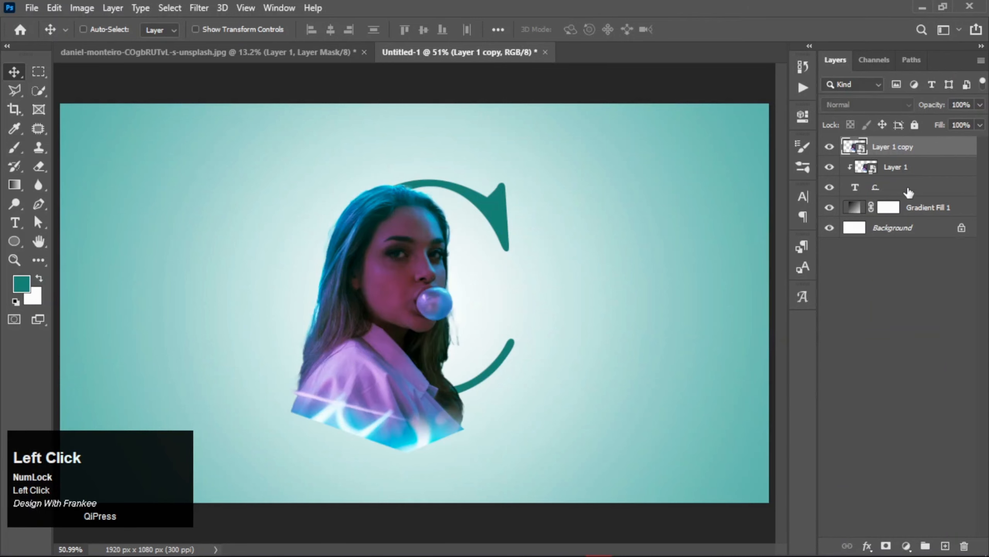
{"action": "left_click", "coordinate": [886, 545]}
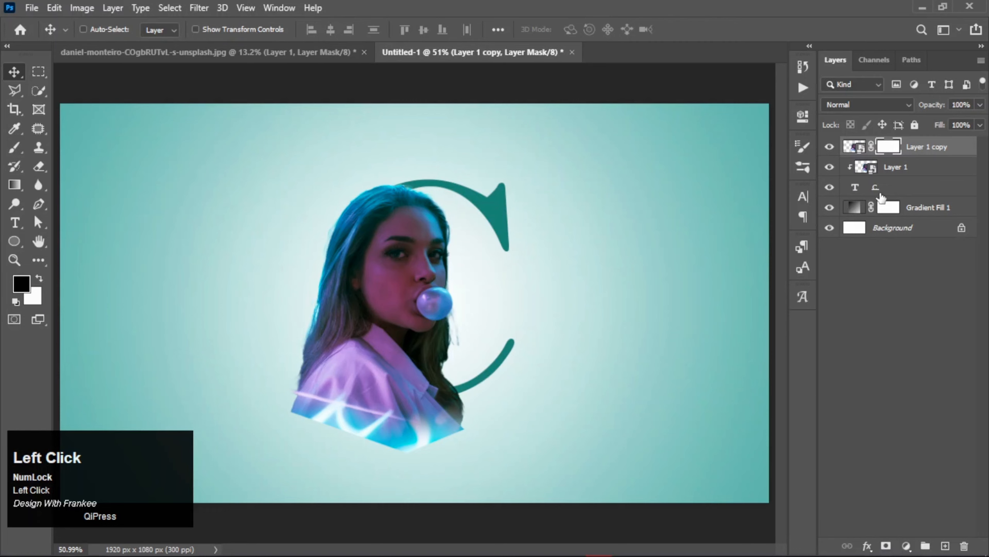
Step: Load the outline of the letter C as a selection and invert the selection
{"action": "left_click", "coordinate": [881, 193]}
{"action": "right_click", "coordinate": [853, 192]}
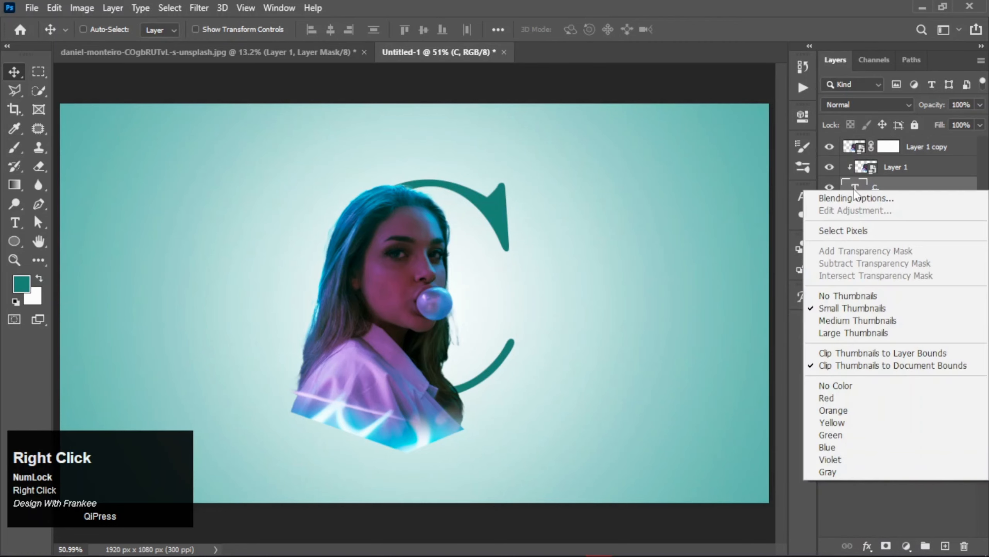
{"action": "left_click", "coordinate": [853, 230]}
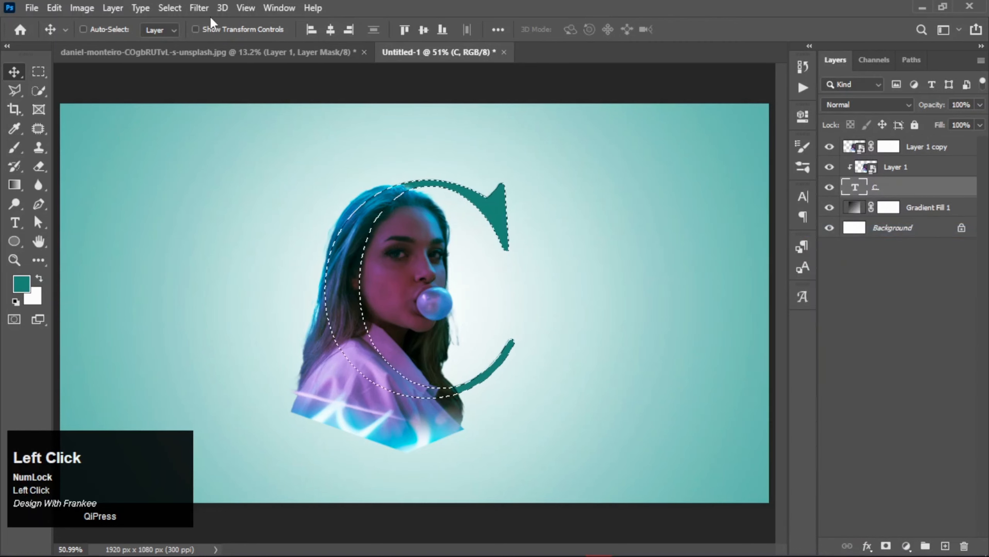
{"action": "left_click", "coordinate": [169, 7]}
{"action": "left_click", "coordinate": [177, 62]}
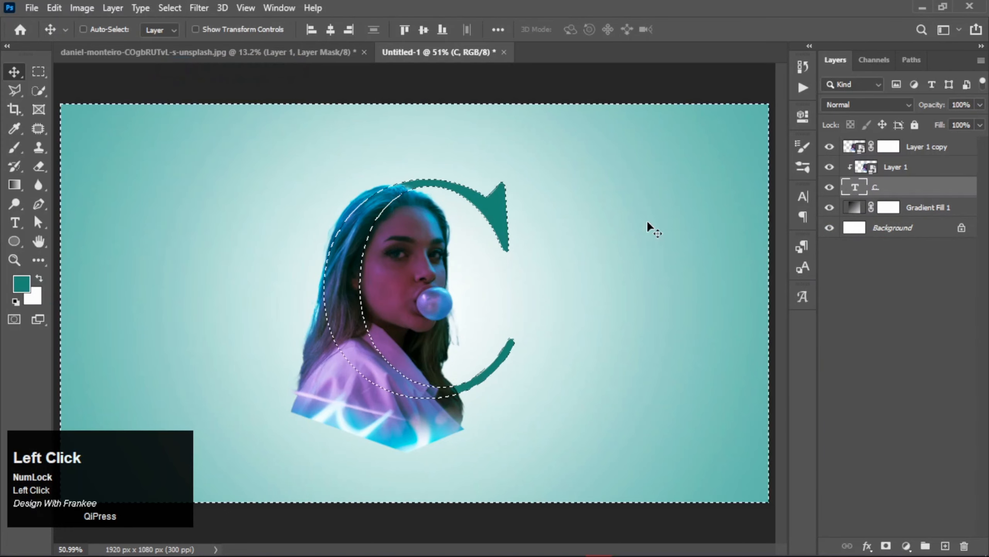
Step: Paint black on the portrait copy's mask with a 156 px brush to hide the portrait outside the C's left and lower curve
{"action": "left_click", "coordinate": [889, 147]}
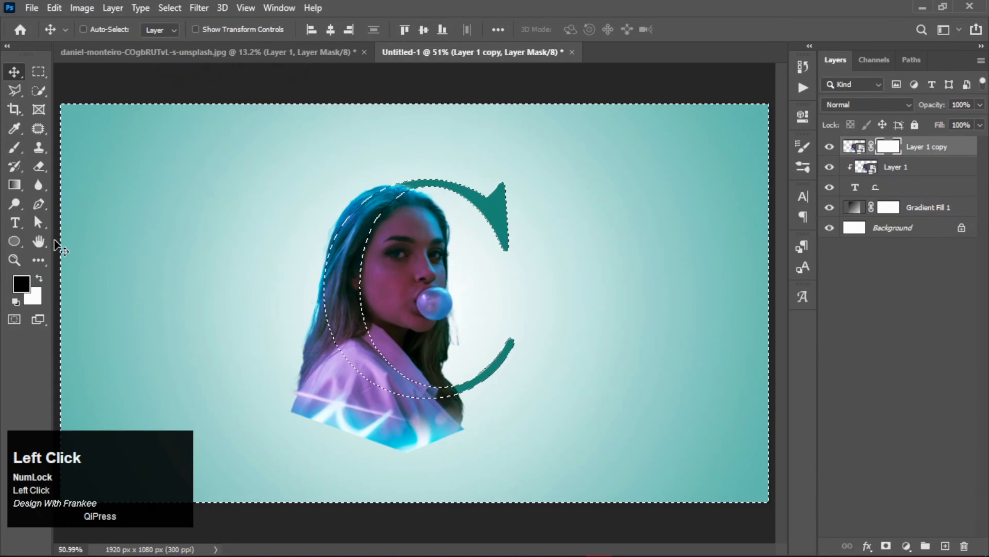
{"action": "left_click", "coordinate": [20, 288]}
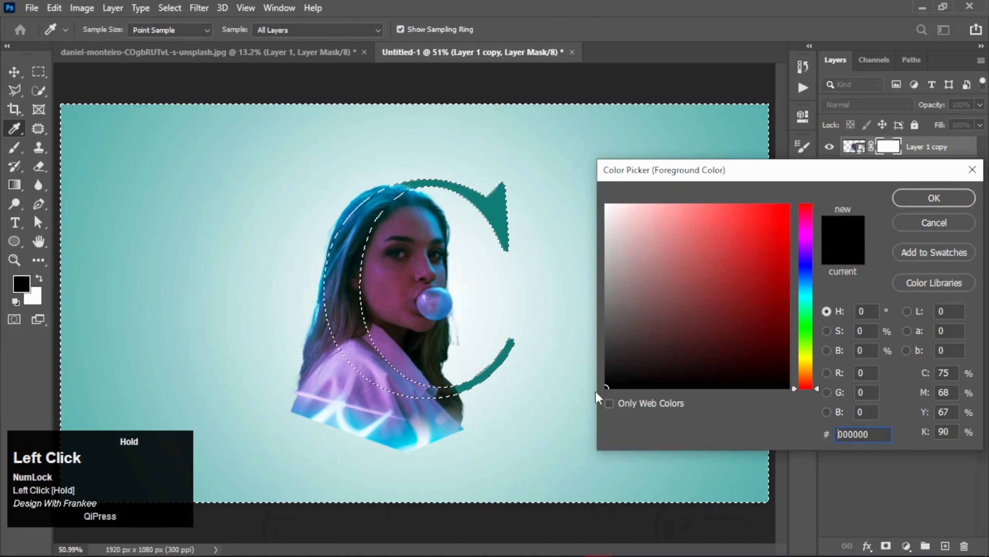
{"action": "left_click", "coordinate": [924, 198]}
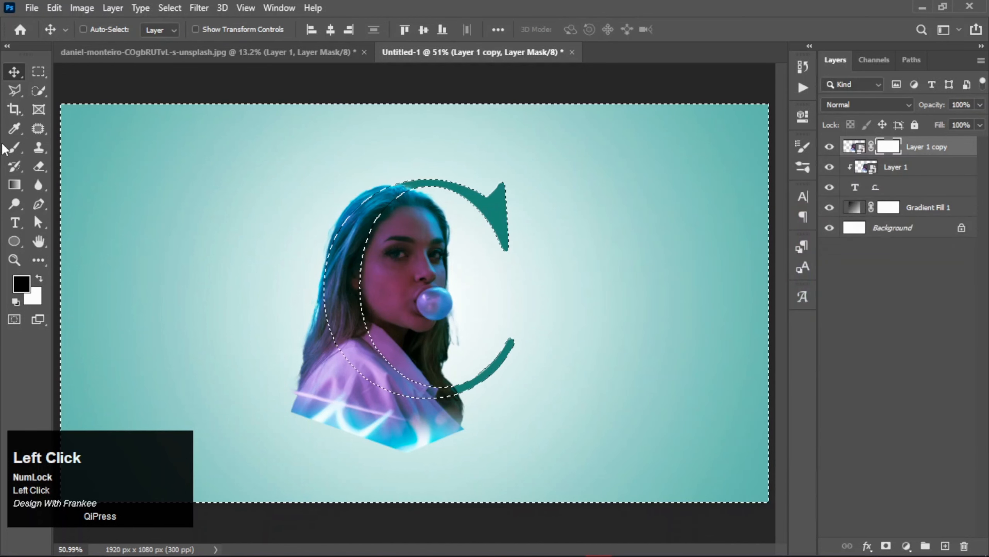
{"action": "right_click", "coordinate": [24, 152]}
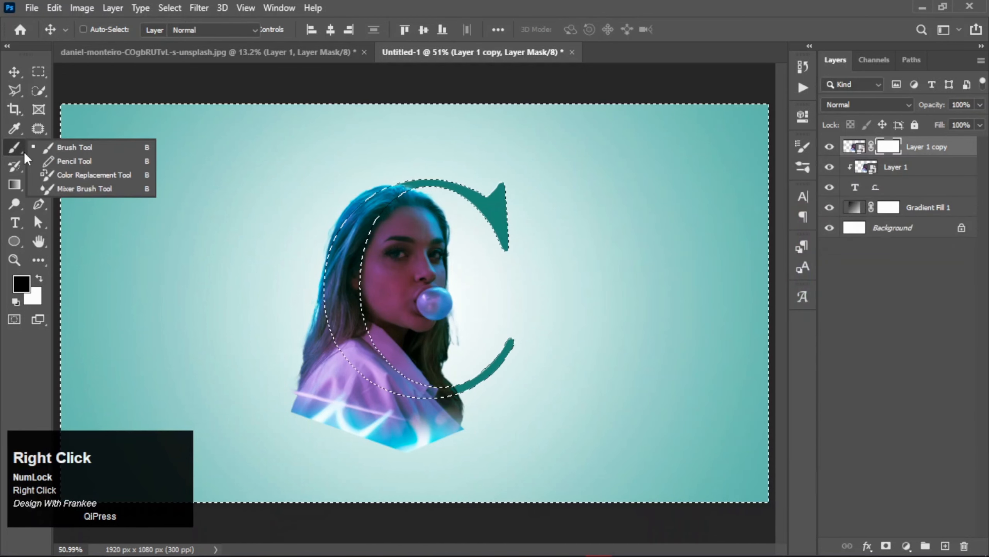
{"action": "left_click", "coordinate": [54, 148]}
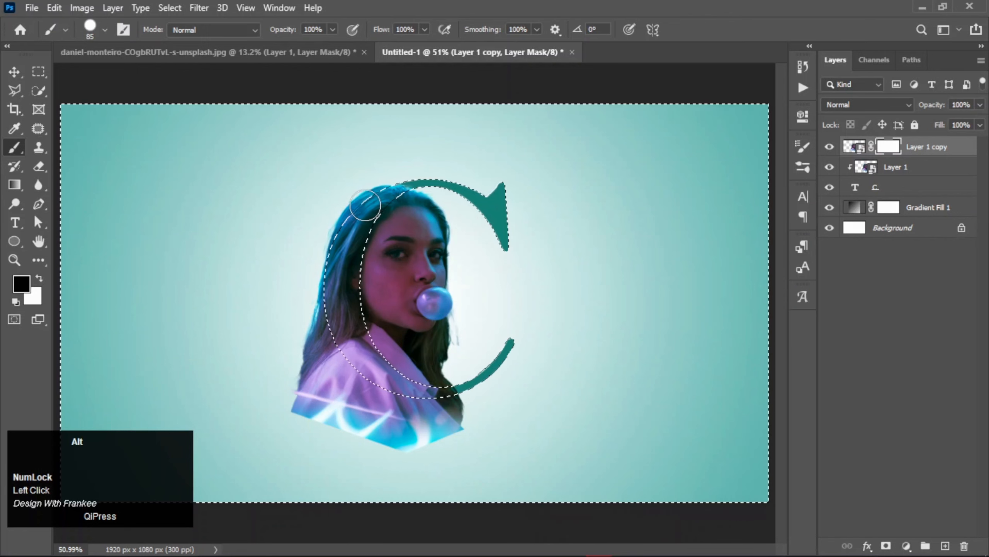
{"action": "right_click", "coordinate": [366, 205], "text": "alt"}
{"action": "right_click", "coordinate": [366, 206]}
{"action": "left_click", "coordinate": [431, 391]}
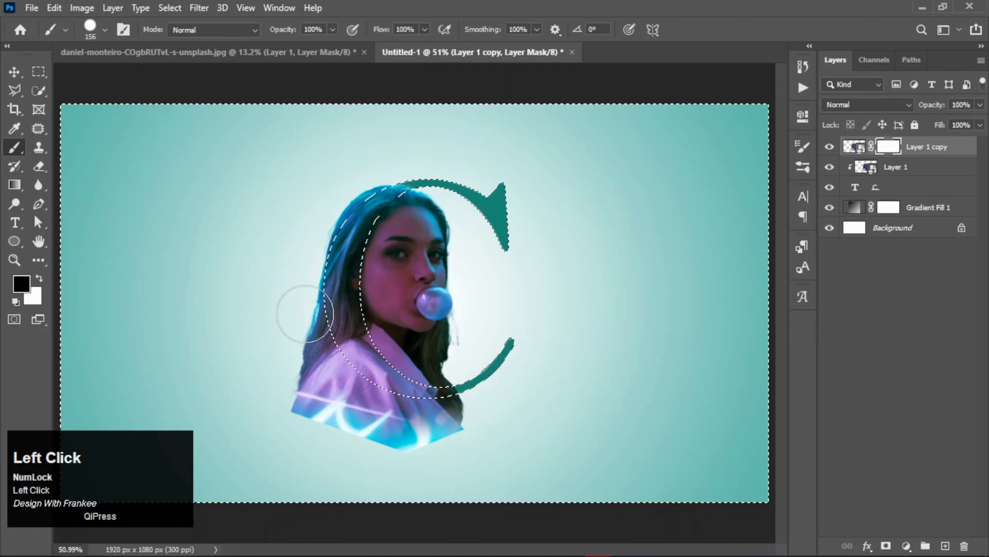
{"action": "mouse_move", "coordinate": [336, 173]}
{"action": "left_mouse_down"}
{"action": "mouse_move", "coordinate": [387, 159]}
{"action": "mouse_move", "coordinate": [365, 170]}
{"action": "left_mouse_up"}
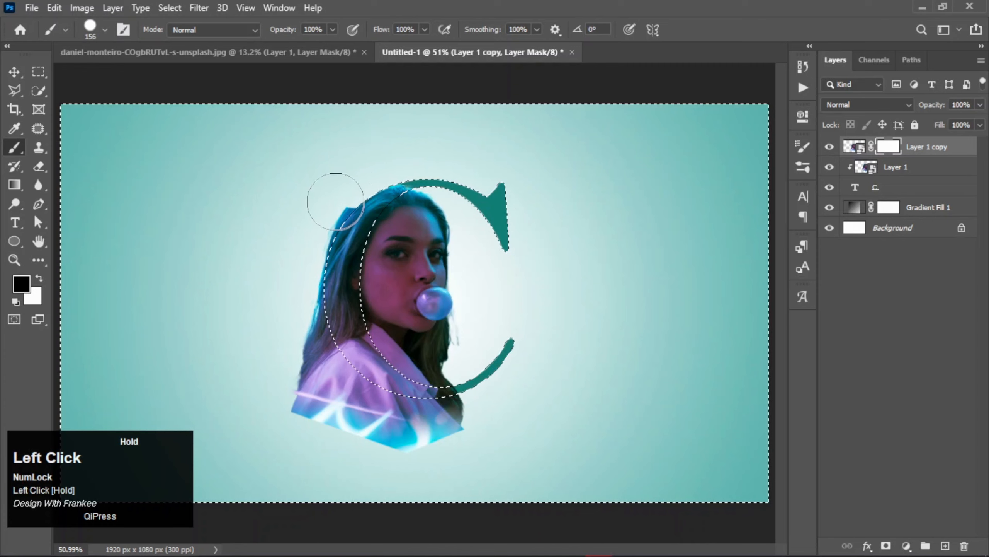
{"action": "mouse_move", "coordinate": [329, 236]}
{"action": "left_mouse_down"}
{"action": "mouse_move", "coordinate": [316, 276]}
{"action": "mouse_move", "coordinate": [320, 327]}
{"action": "mouse_move", "coordinate": [354, 387]}
{"action": "mouse_move", "coordinate": [374, 409]}
{"action": "mouse_move", "coordinate": [401, 417]}
{"action": "mouse_move", "coordinate": [475, 411]}
{"action": "mouse_move", "coordinate": [464, 431]}
{"action": "mouse_move", "coordinate": [237, 411]}
{"action": "left_mouse_up"}
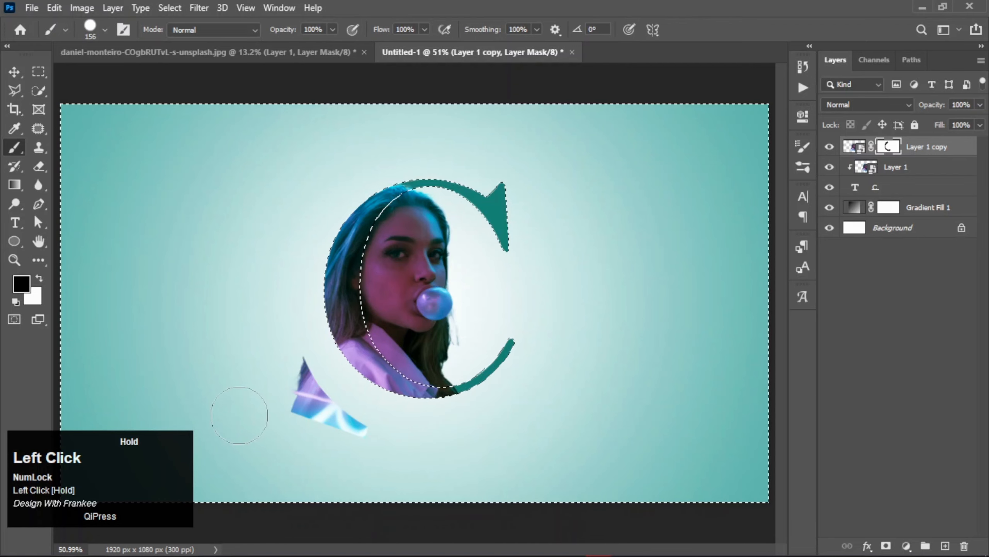
{"action": "mouse_move", "coordinate": [222, 298]}
{"action": "left_mouse_down"}
{"action": "mouse_move", "coordinate": [297, 374]}
{"action": "mouse_move", "coordinate": [423, 449]}
{"action": "left_mouse_up"}
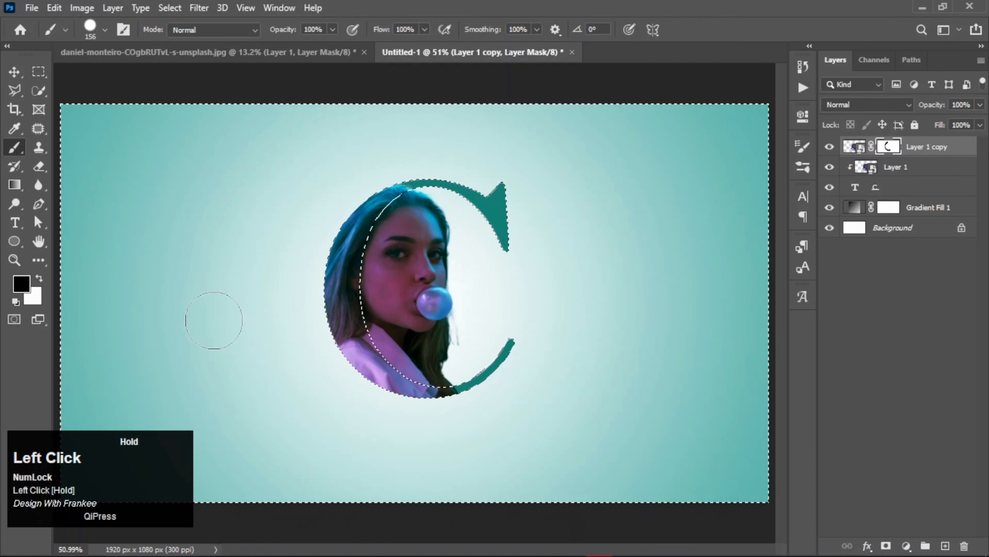
{"action": "mouse_move", "coordinate": [213, 320]}
{"action": "left_mouse_down"}
{"action": "mouse_move", "coordinate": [243, 380]}
{"action": "mouse_move", "coordinate": [552, 453]}
{"action": "left_mouse_up"}
{"action": "left_click", "coordinate": [552, 450]}
Step: Mask out the stray hair below the bubble gum and along the hair's right edge with 85 px and 30 px brushes, then deselect
{"action": "right_click", "coordinate": [565, 302], "text": "alt"}
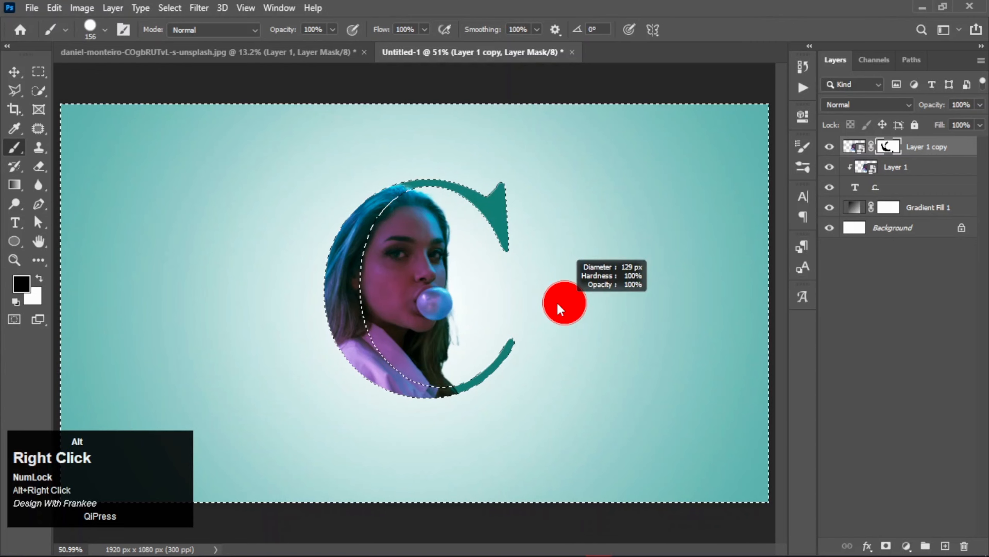
{"action": "scroll", "coordinate": [467, 339], "scroll_direction": "up", "scroll_amount": 5}
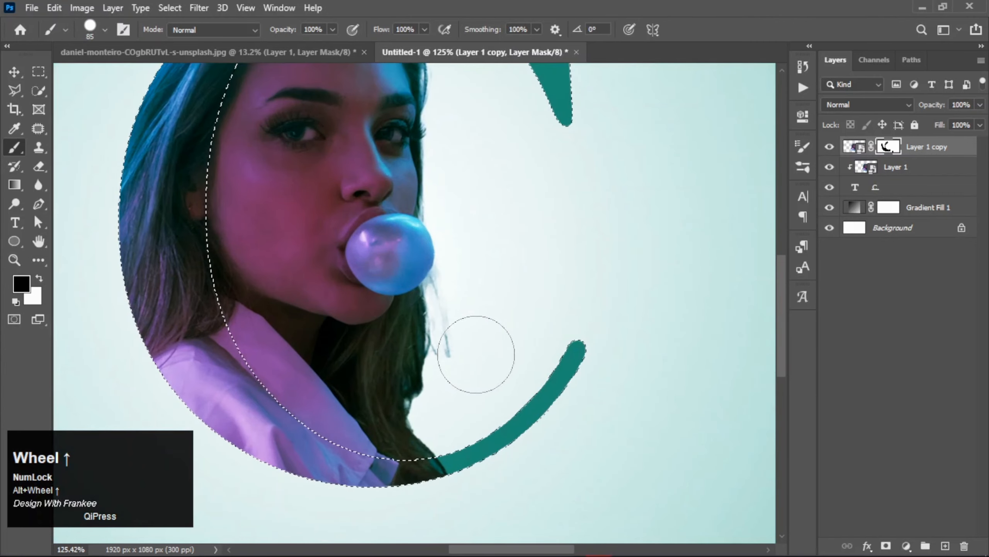
{"action": "left_click", "coordinate": [473, 354]}
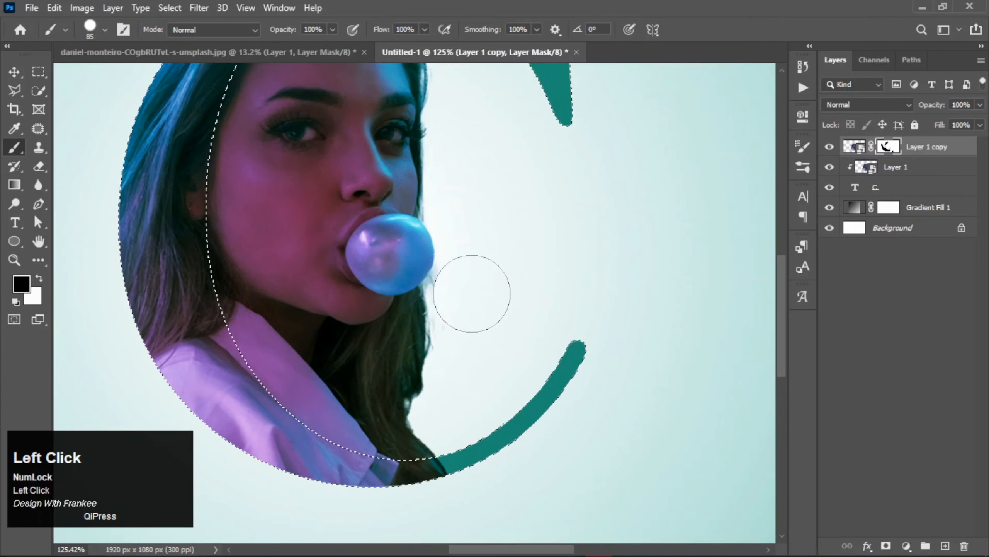
{"action": "right_click", "coordinate": [480, 281], "text": "alt"}
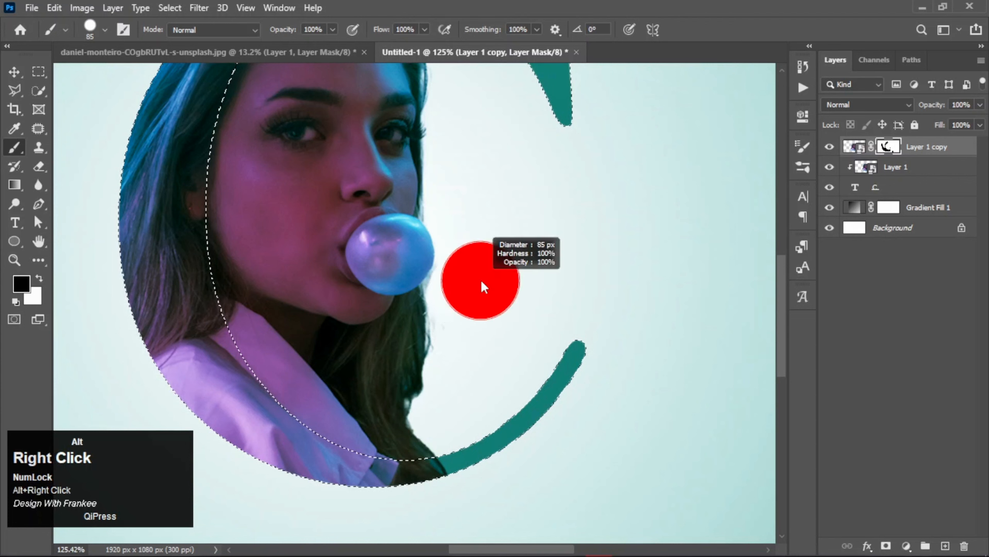
{"action": "left_click_drag", "start_coordinate": [455, 294], "coordinate": [446, 352]}
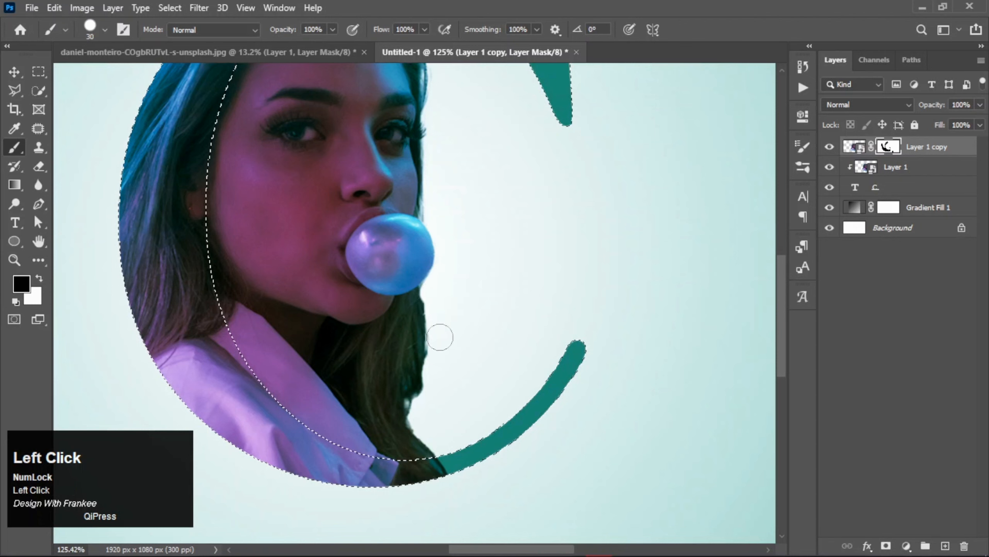
{"action": "left_click_drag", "start_coordinate": [440, 336], "coordinate": [439, 356]}
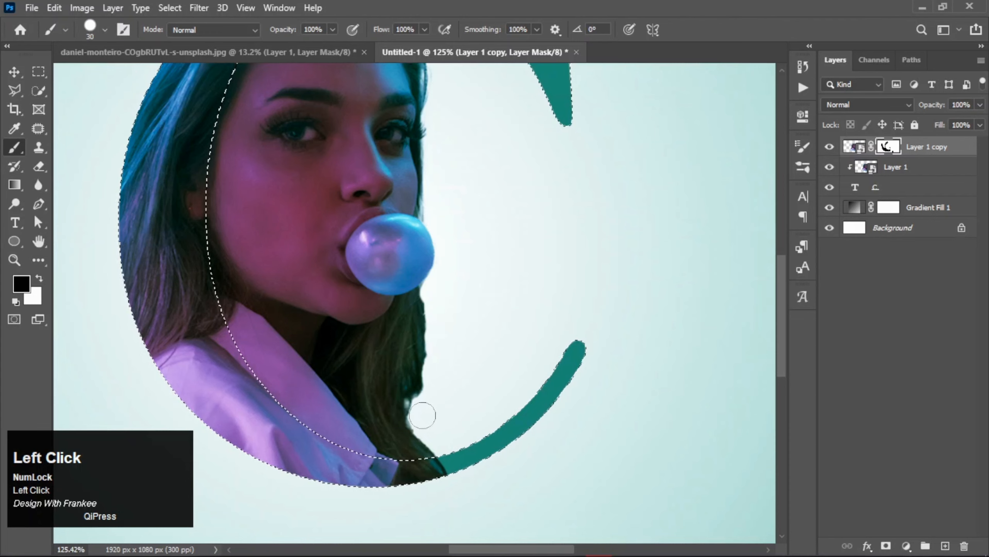
{"action": "left_click_drag", "start_coordinate": [423, 416], "coordinate": [418, 408]}
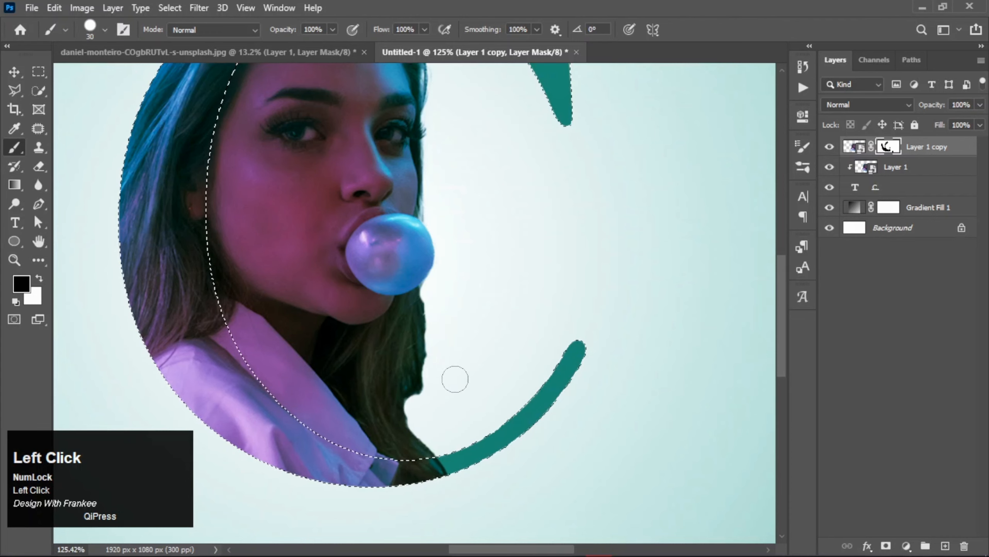
{"action": "key", "text": "ctrl+0"}
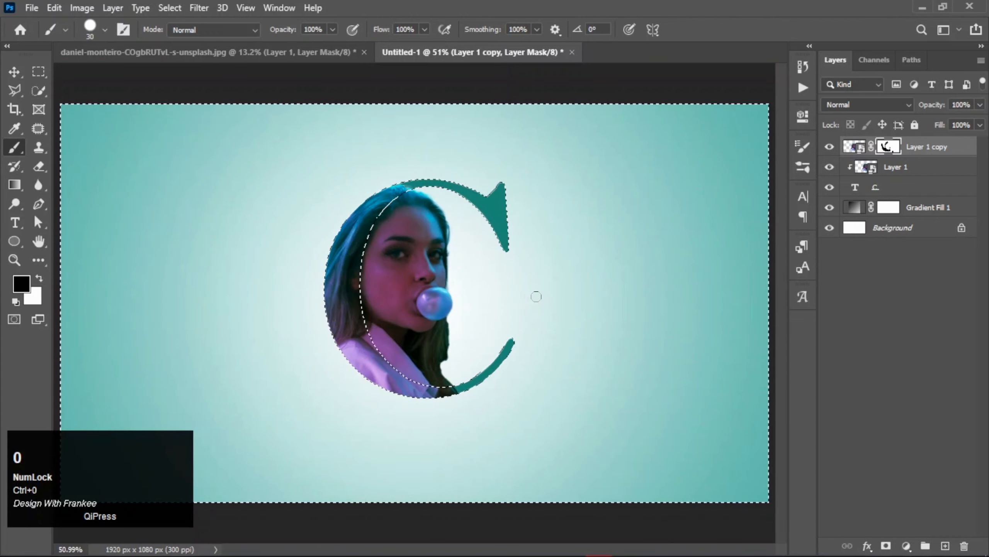
{"action": "key", "text": "ctrl+d"}
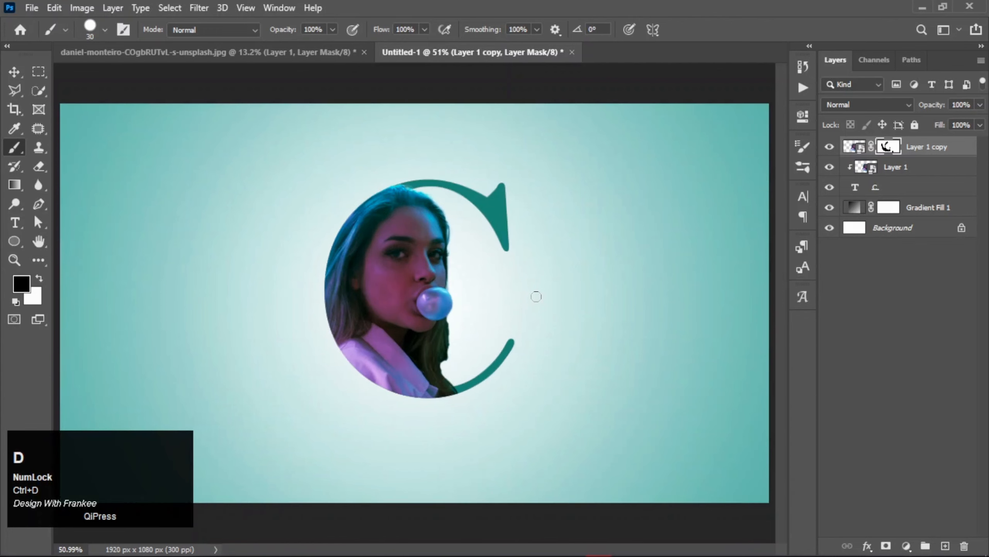
Step: Add a 4 px white outside Stroke to the letter C layer
{"action": "left_click", "coordinate": [904, 190]}
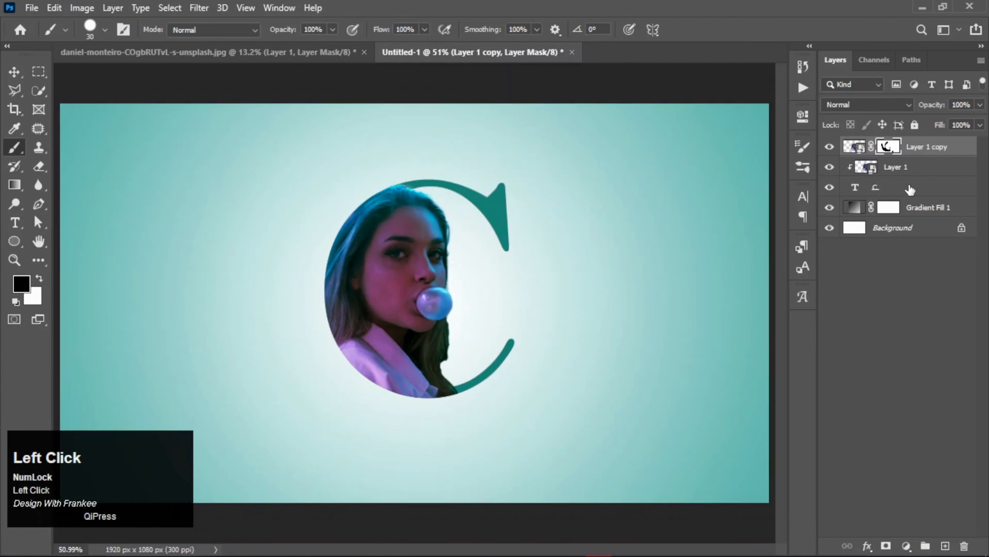
{"action": "double_click", "coordinate": [946, 192]}
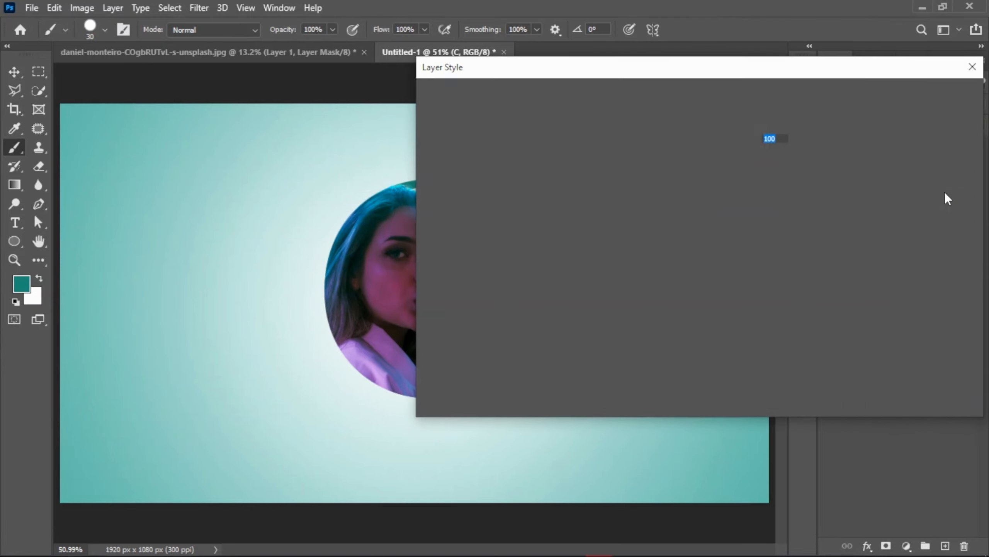
{"action": "left_click_drag", "start_coordinate": [604, 73], "coordinate": [726, 64]}
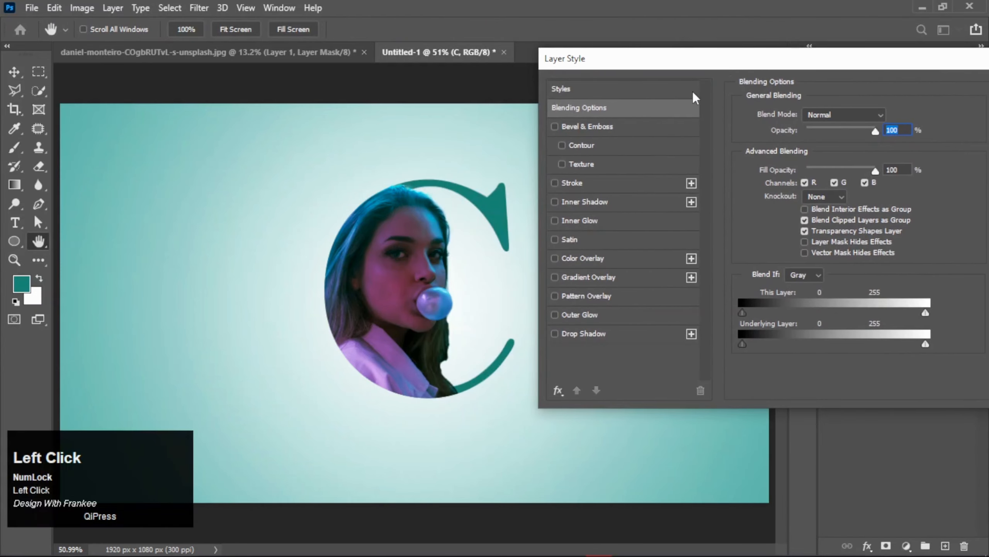
{"action": "left_click", "coordinate": [576, 184]}
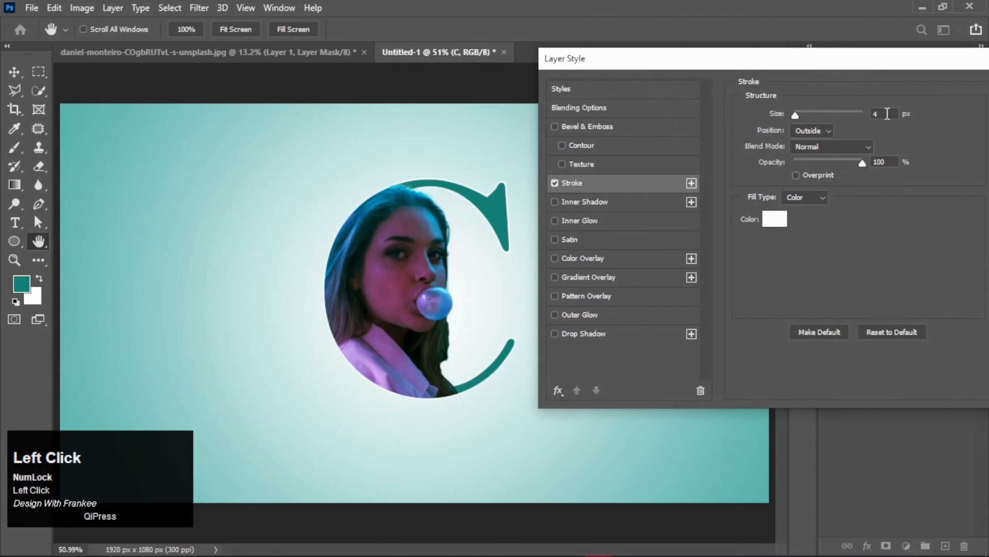
{"action": "left_click", "coordinate": [882, 114]}
{"action": "type", "text": "3"}
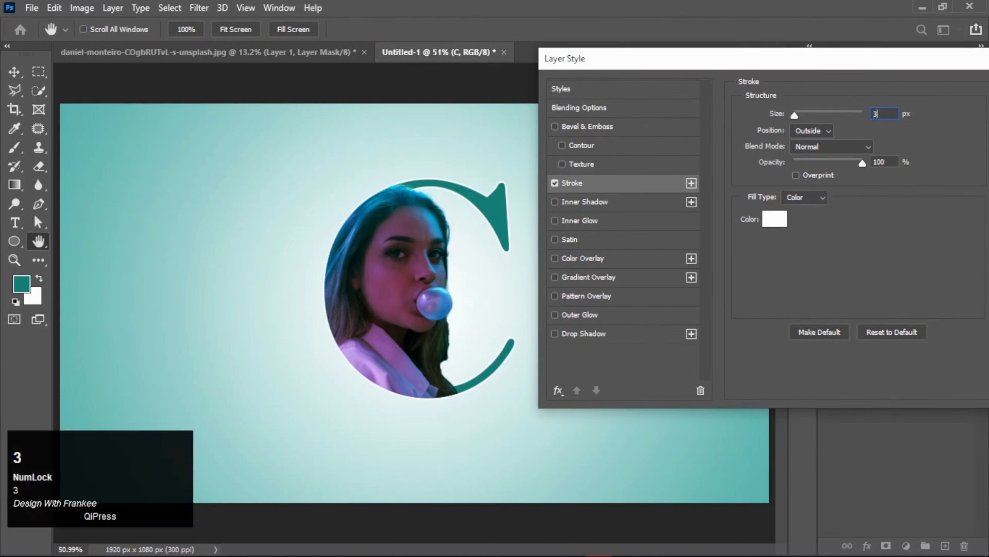
{"action": "left_click_drag", "start_coordinate": [887, 113], "coordinate": [868, 114]}
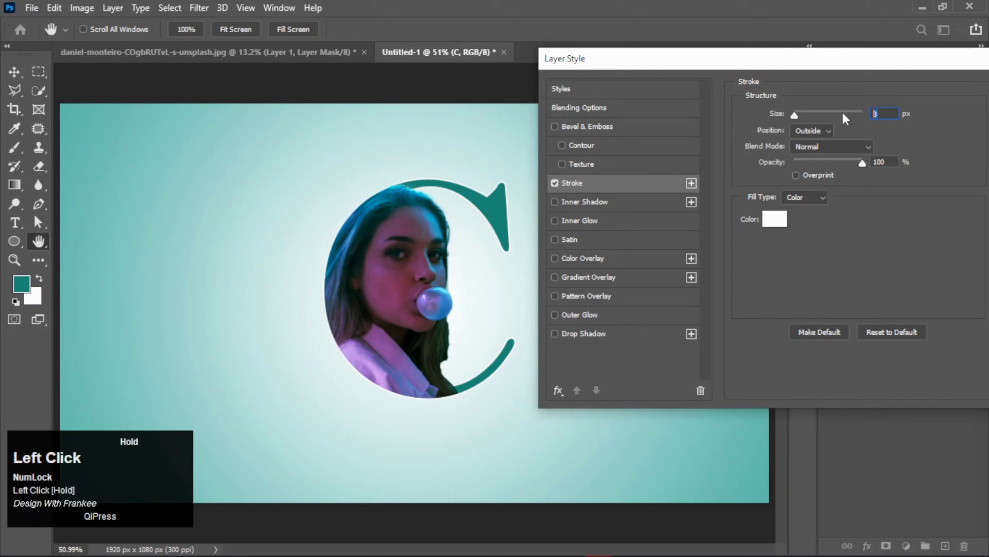
{"action": "type", "text": "4"}
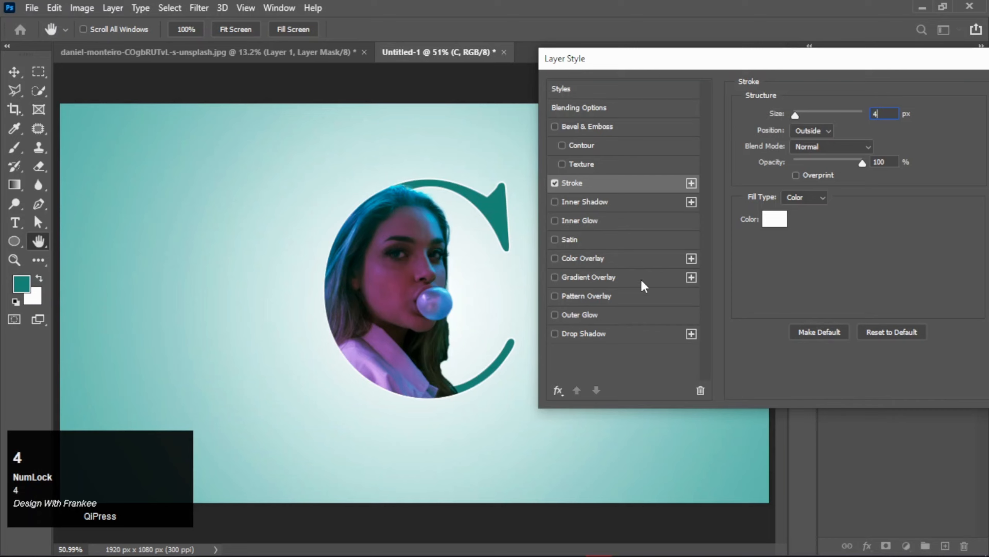
Step: Add a Drop Shadow to the letter C with size 30 px, distance 13 px and spread 7%
{"action": "left_click", "coordinate": [621, 335]}
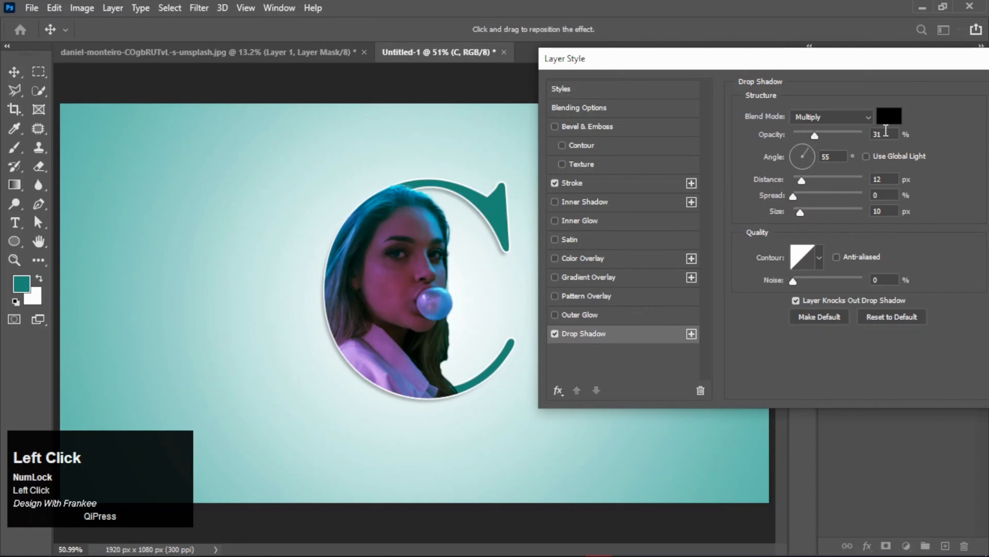
{"action": "left_click", "coordinate": [888, 178]}
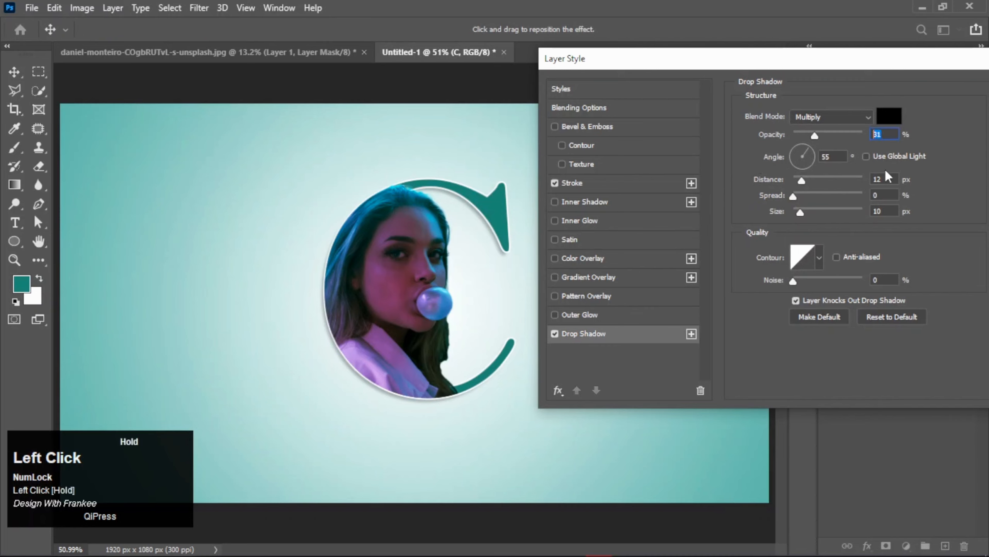
{"action": "left_click", "coordinate": [881, 193]}
{"action": "left_click", "coordinate": [880, 213]}
{"action": "left_click_drag", "start_coordinate": [800, 214], "coordinate": [805, 214]}
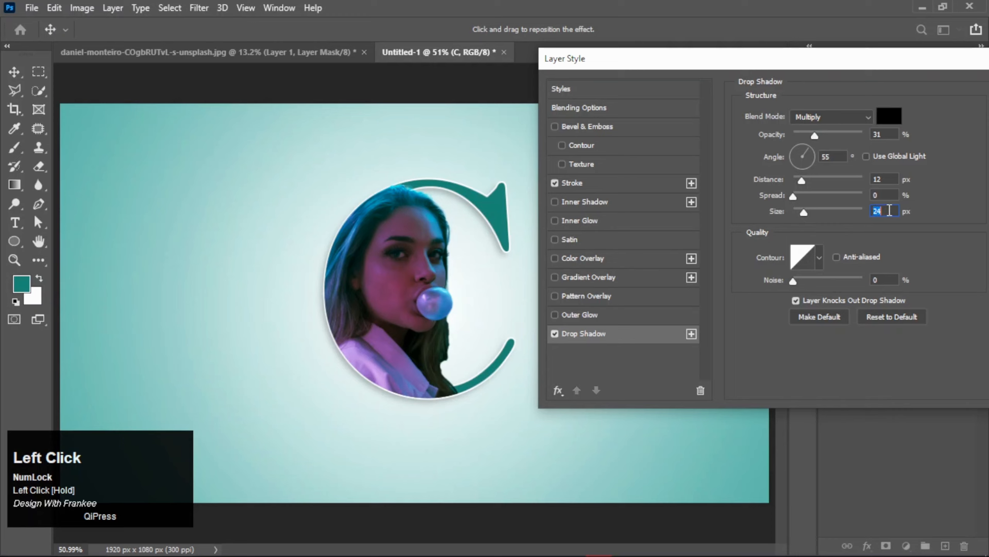
{"action": "left_click_drag", "start_coordinate": [889, 211], "coordinate": [868, 209]}
{"action": "type", "text": "2"}
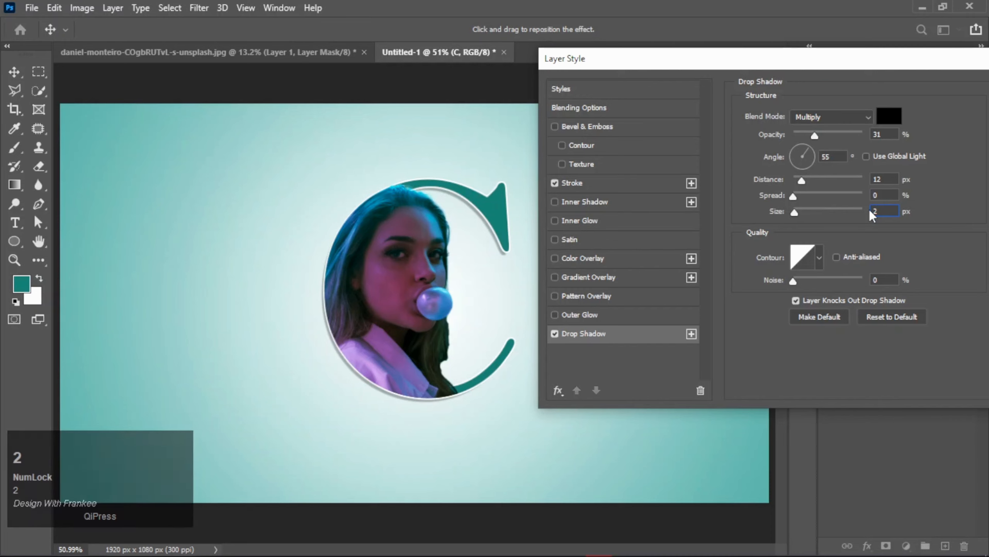
{"action": "key", "text": "BackSpace"}
{"action": "type", "text": "30"}
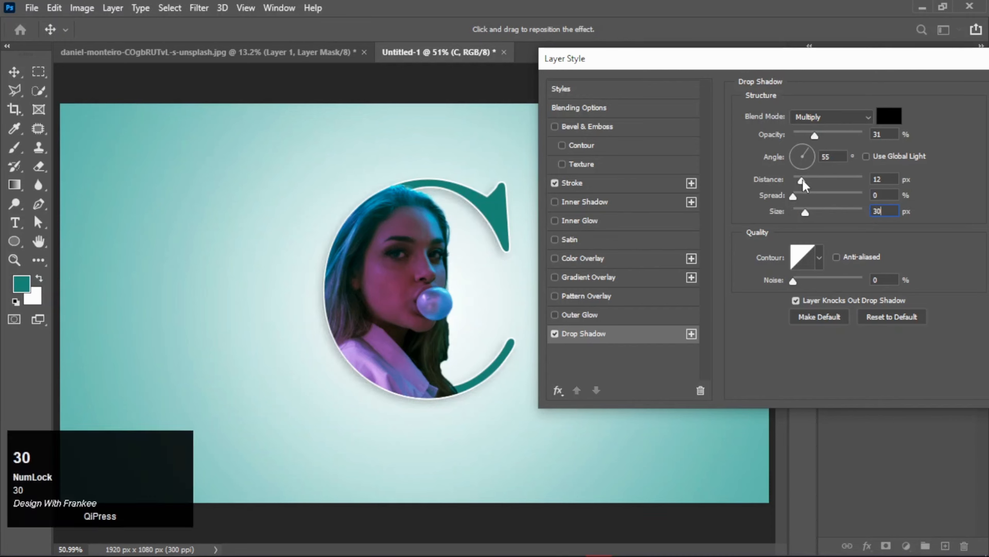
{"action": "left_click_drag", "start_coordinate": [802, 179], "coordinate": [799, 196]}
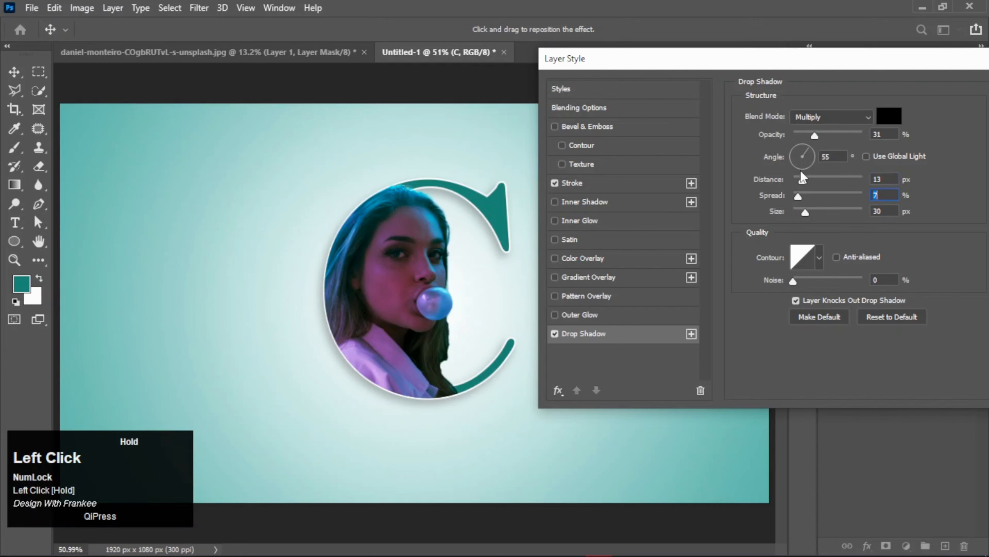